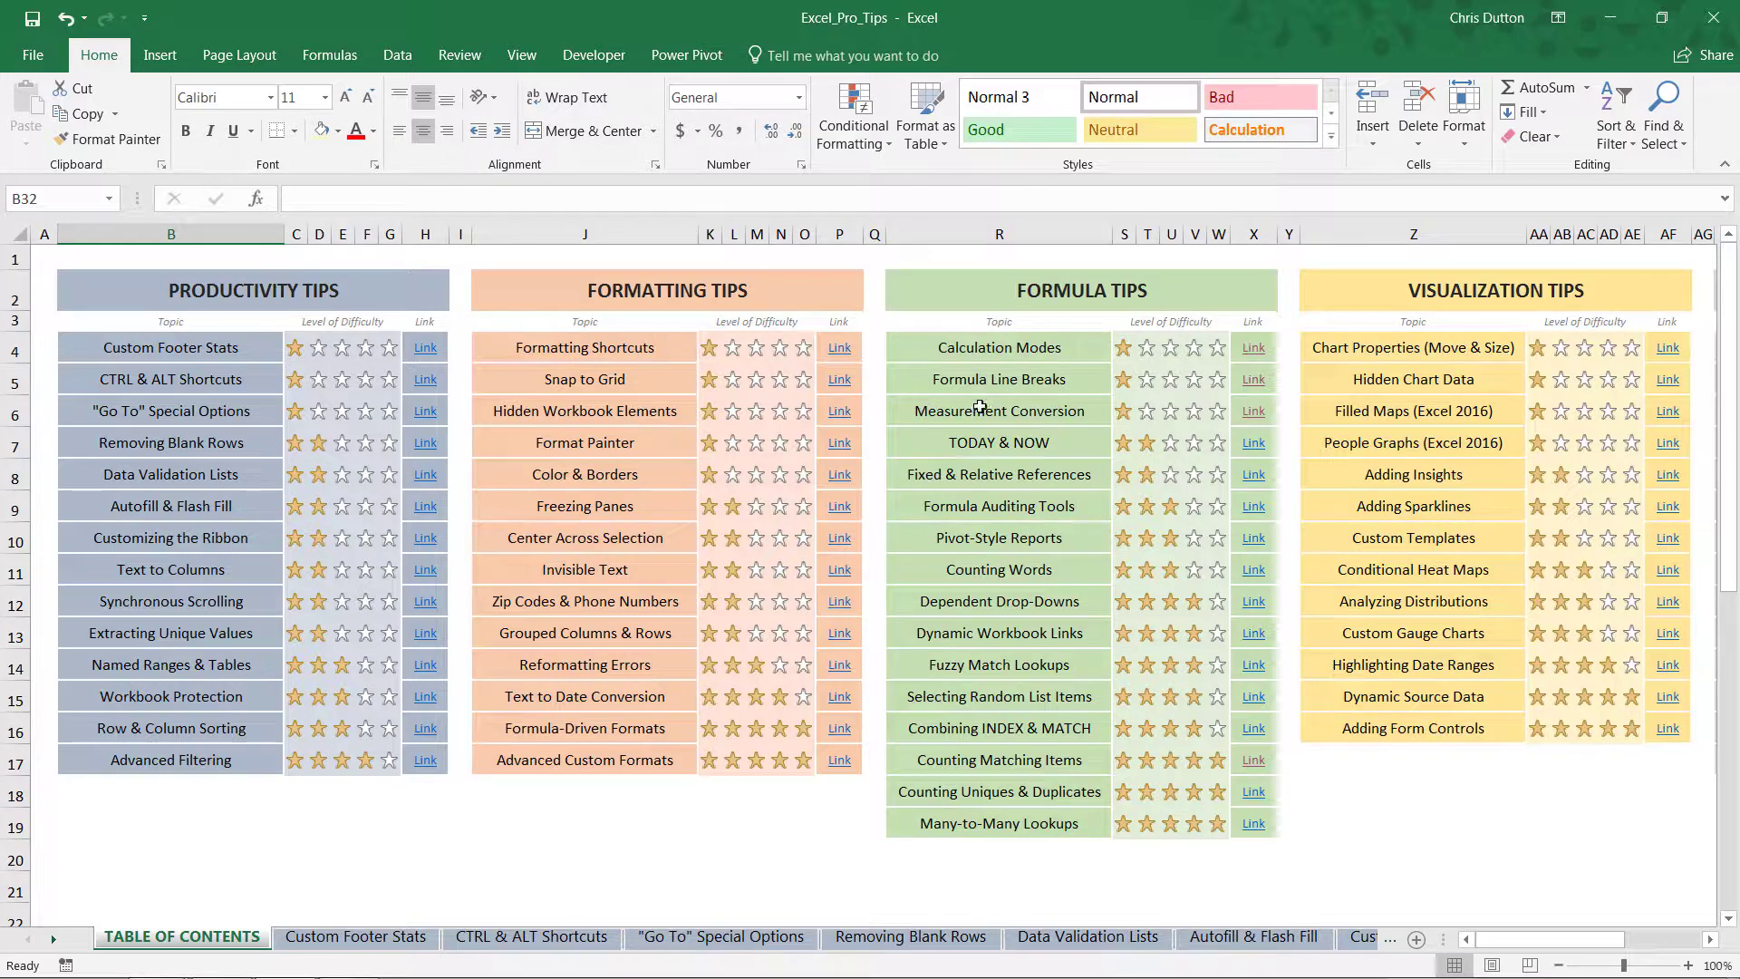
# Open the Measurement Conversion sheet from the table of contents and review the temperature, height and weight columns.
pyautogui.click(1253, 411)
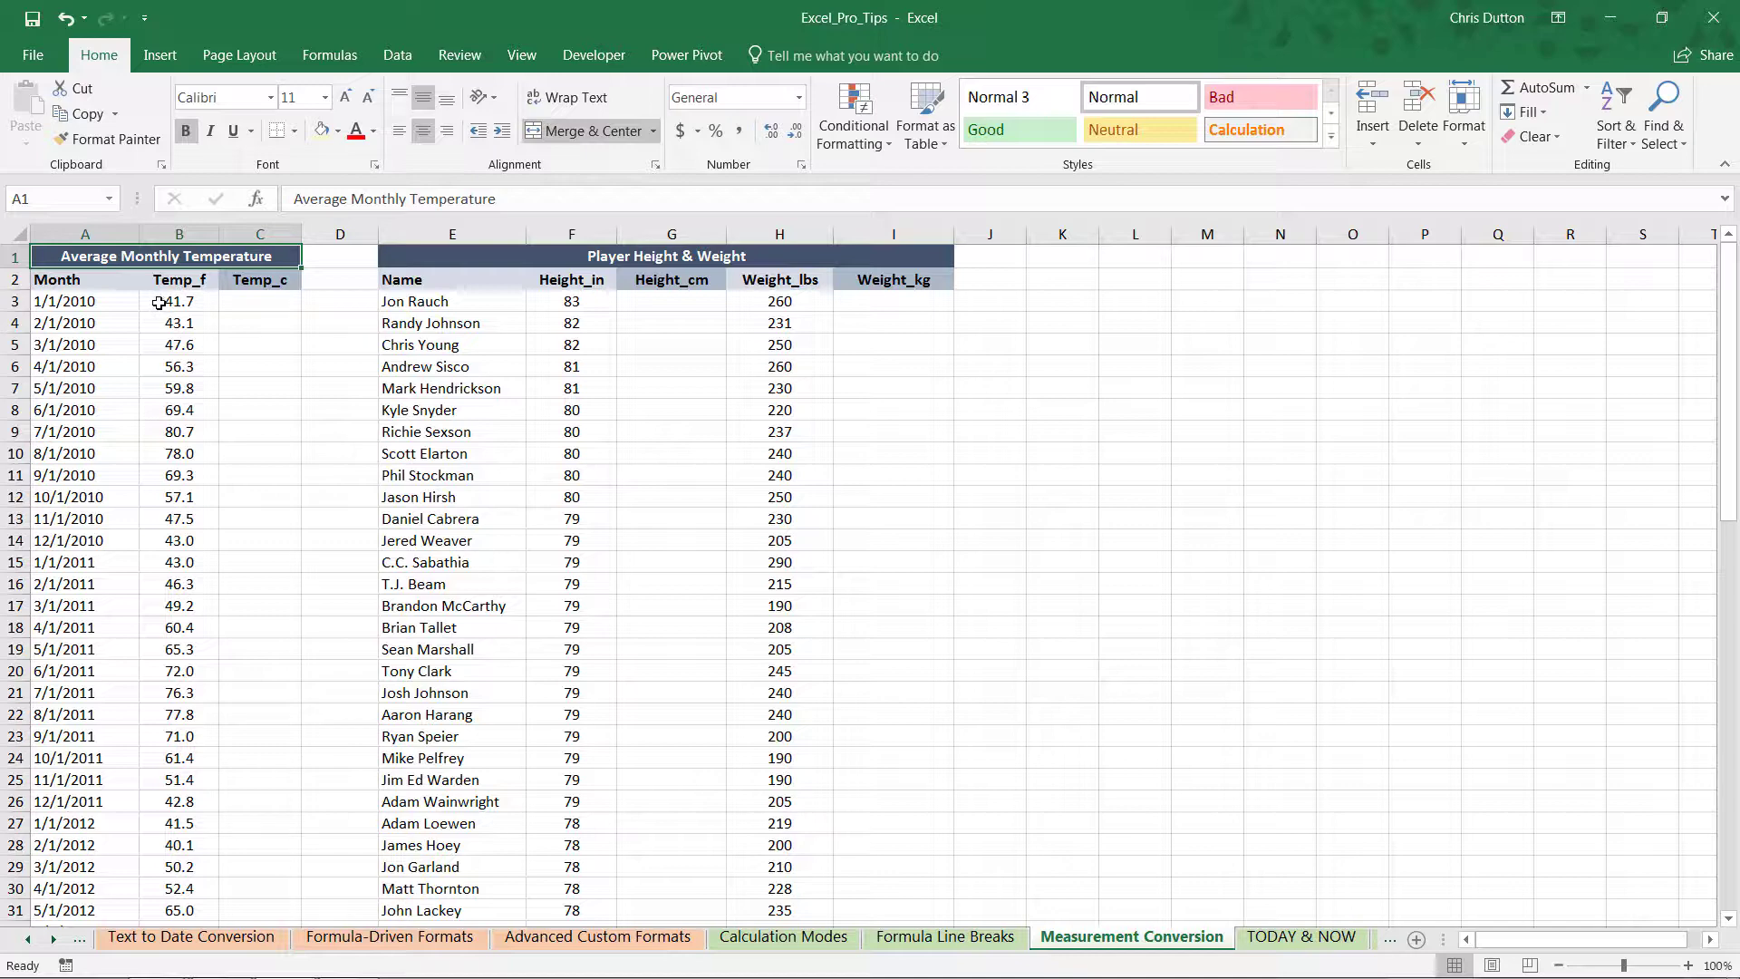
pyautogui.moveTo(156, 302); pyautogui.dragTo(154, 761)
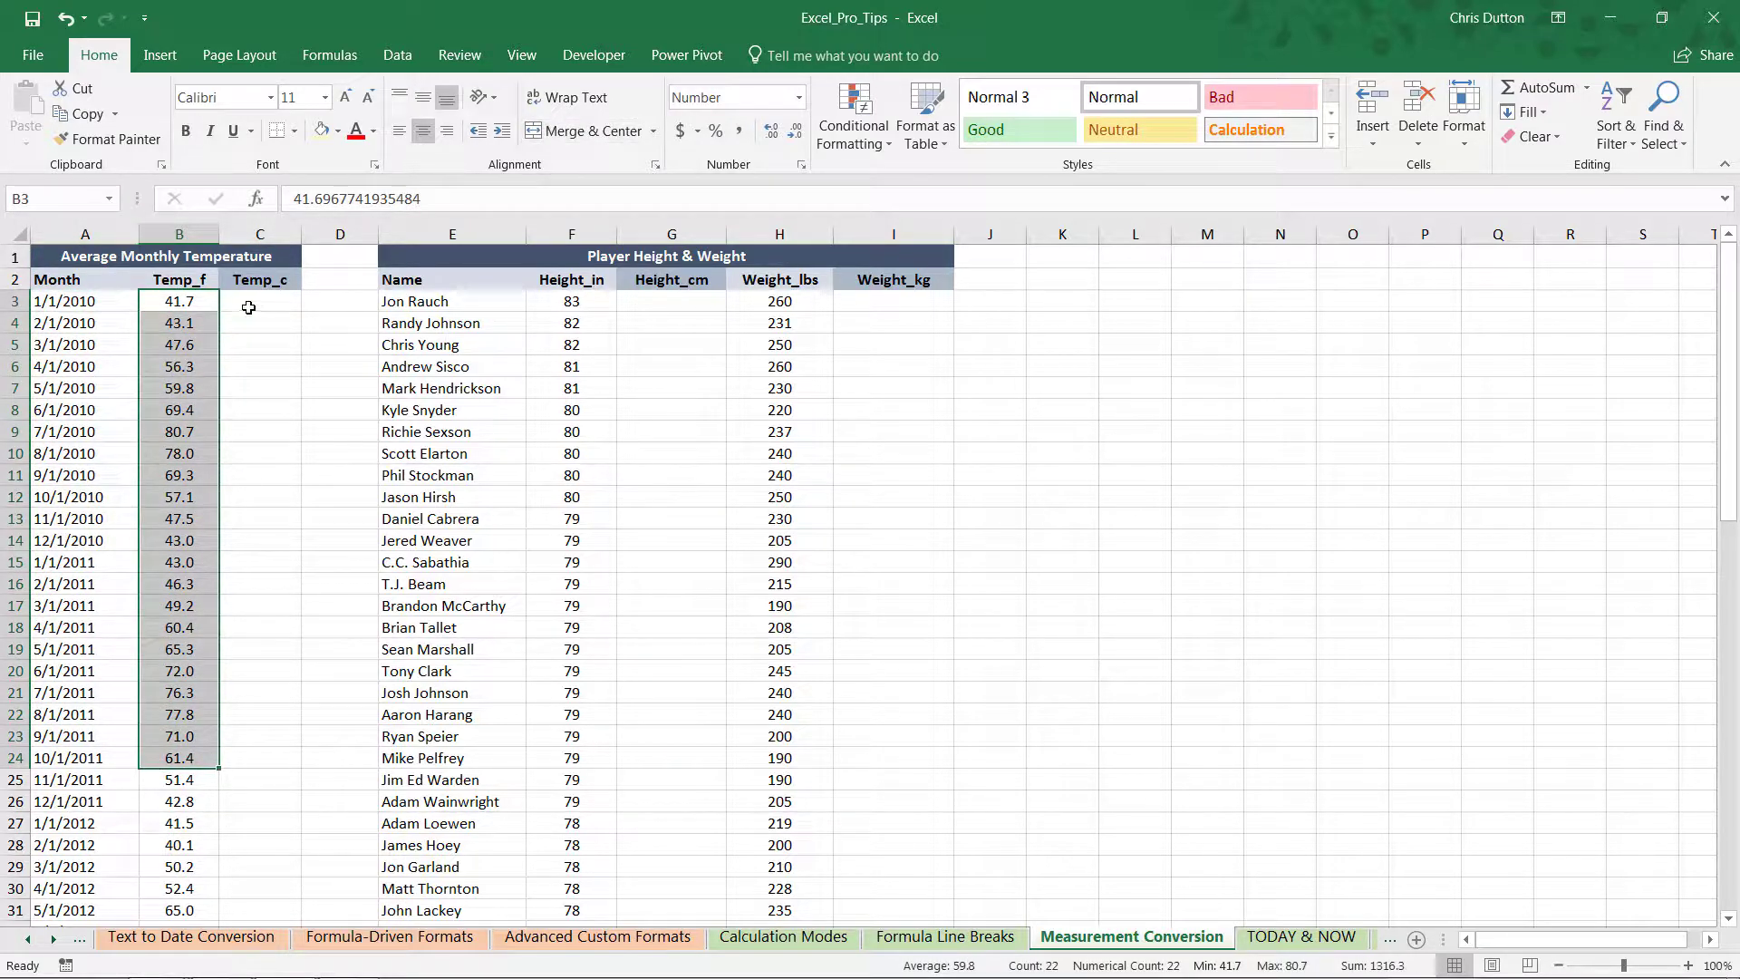
pyautogui.moveTo(247, 305); pyautogui.dragTo(237, 848)
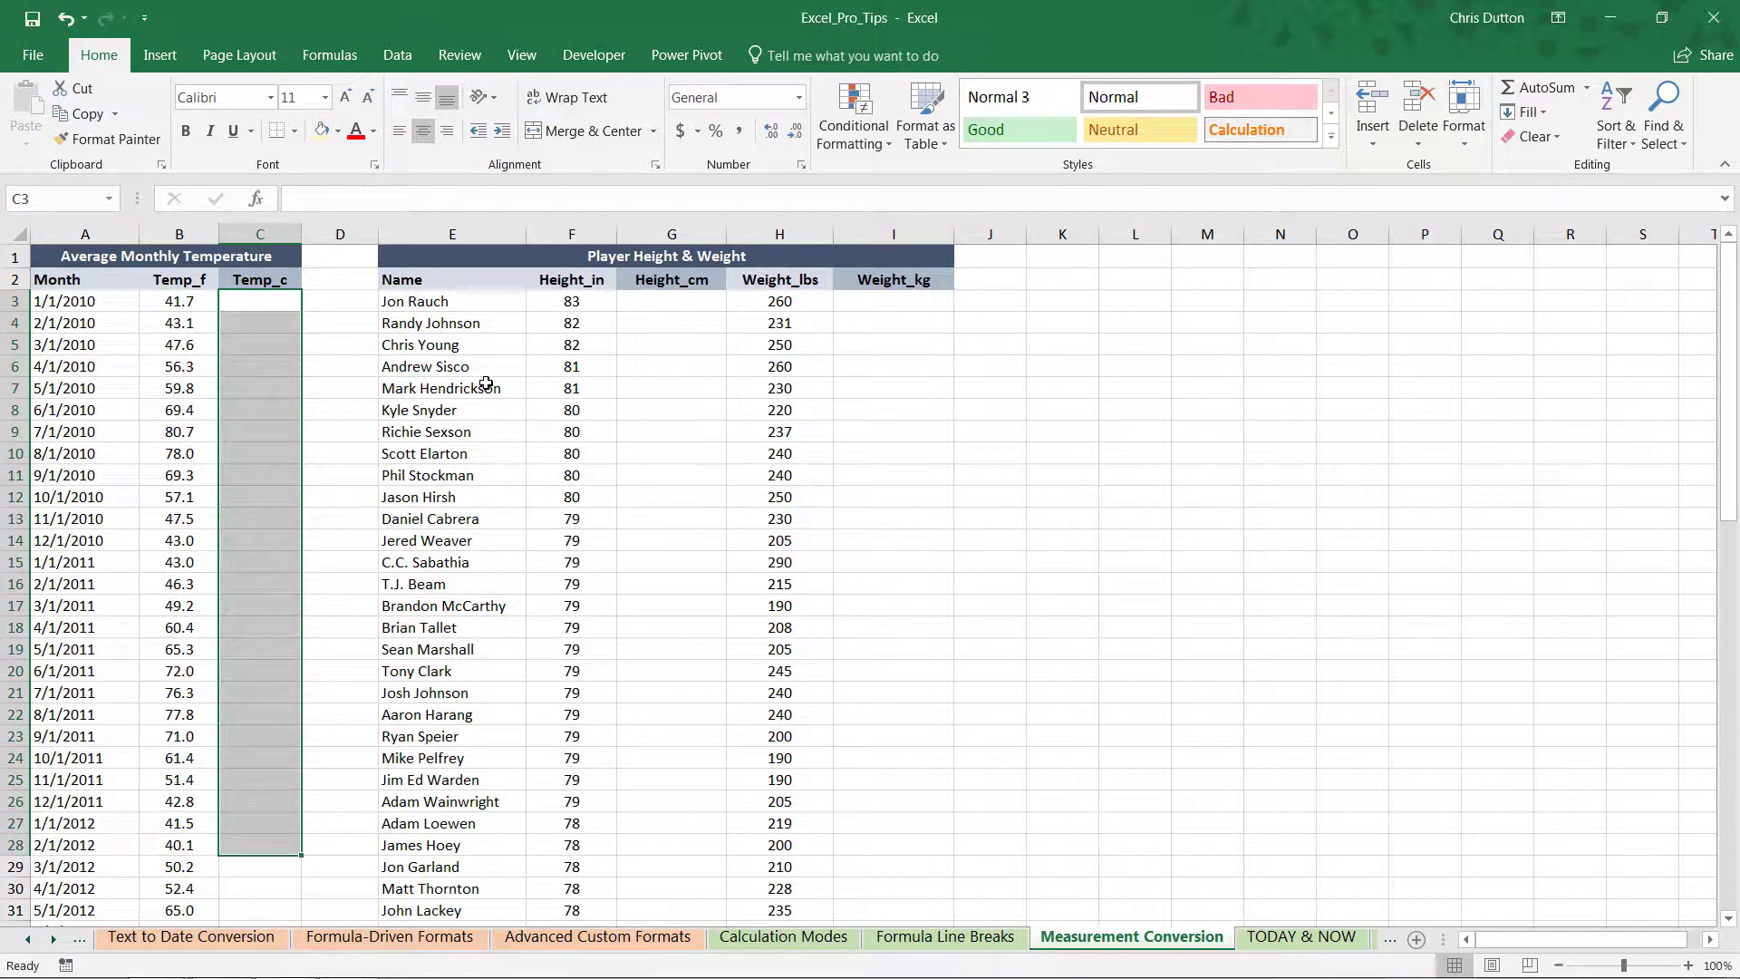
pyautogui.click(569, 305)
pyautogui.click(808, 302)
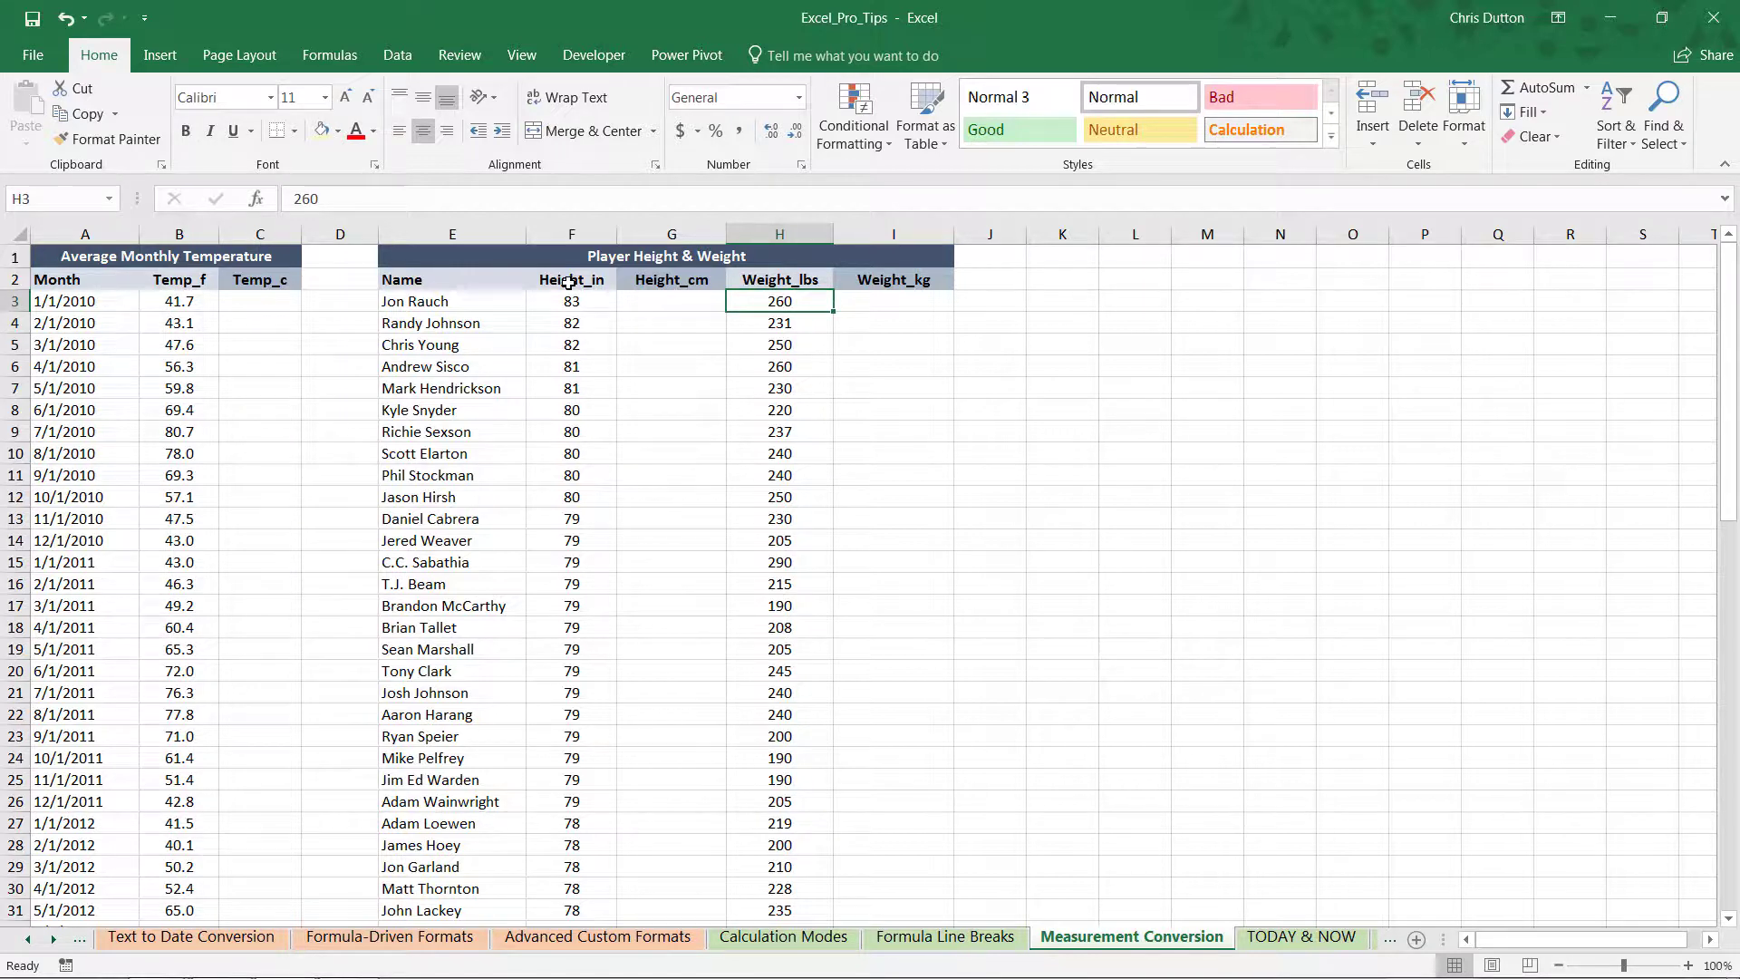
pyautogui.click(672, 283)
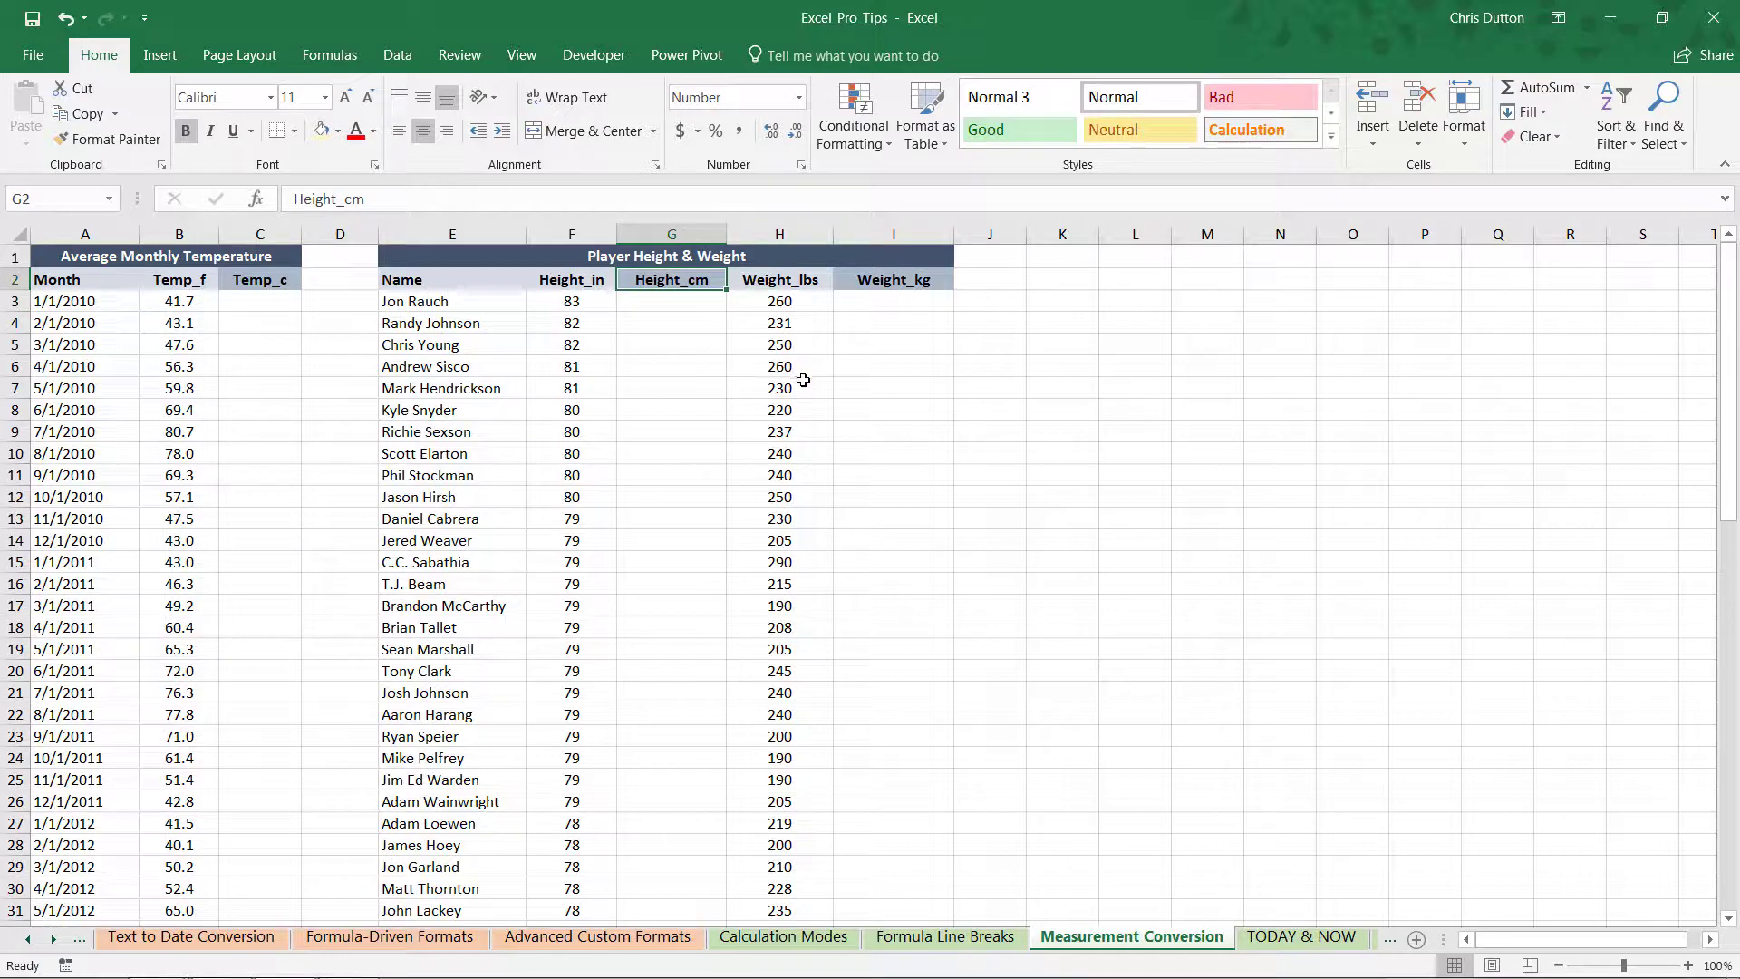
pyautogui.click(781, 286)
pyautogui.click(879, 280)
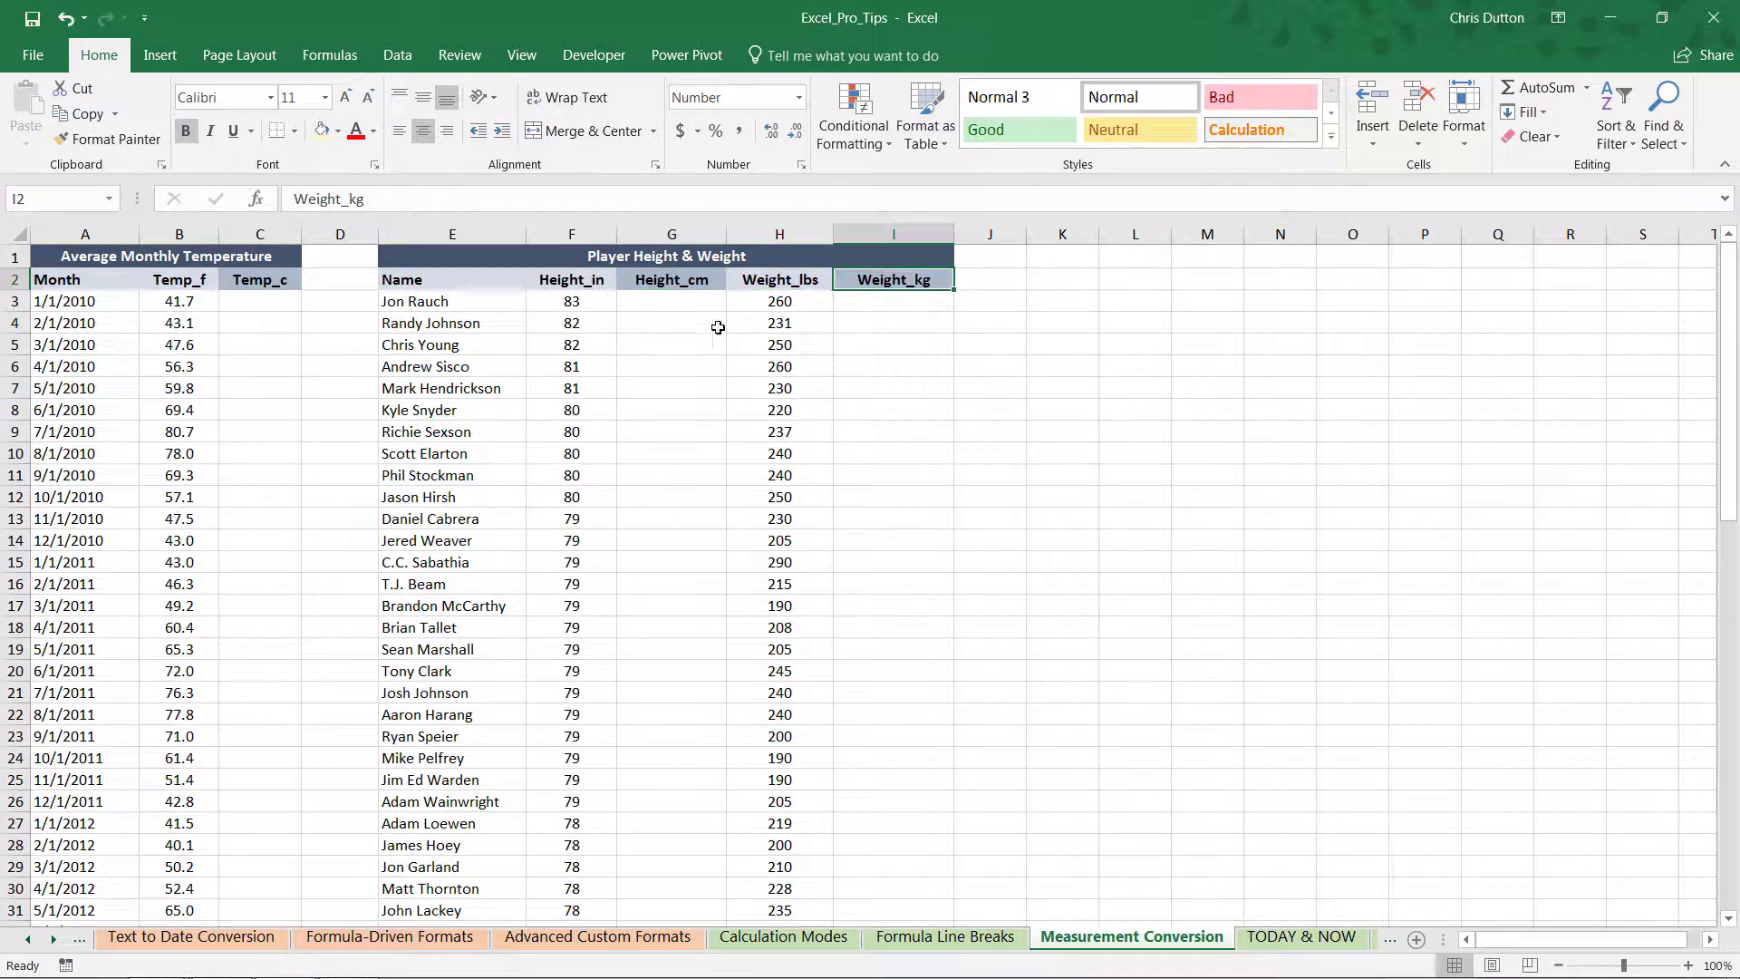
# Enter =CONVERT(B3,"F","C") in C3 to convert the first monthly temperature from Fahrenheit to Celsius.
pyautogui.click(265, 308)
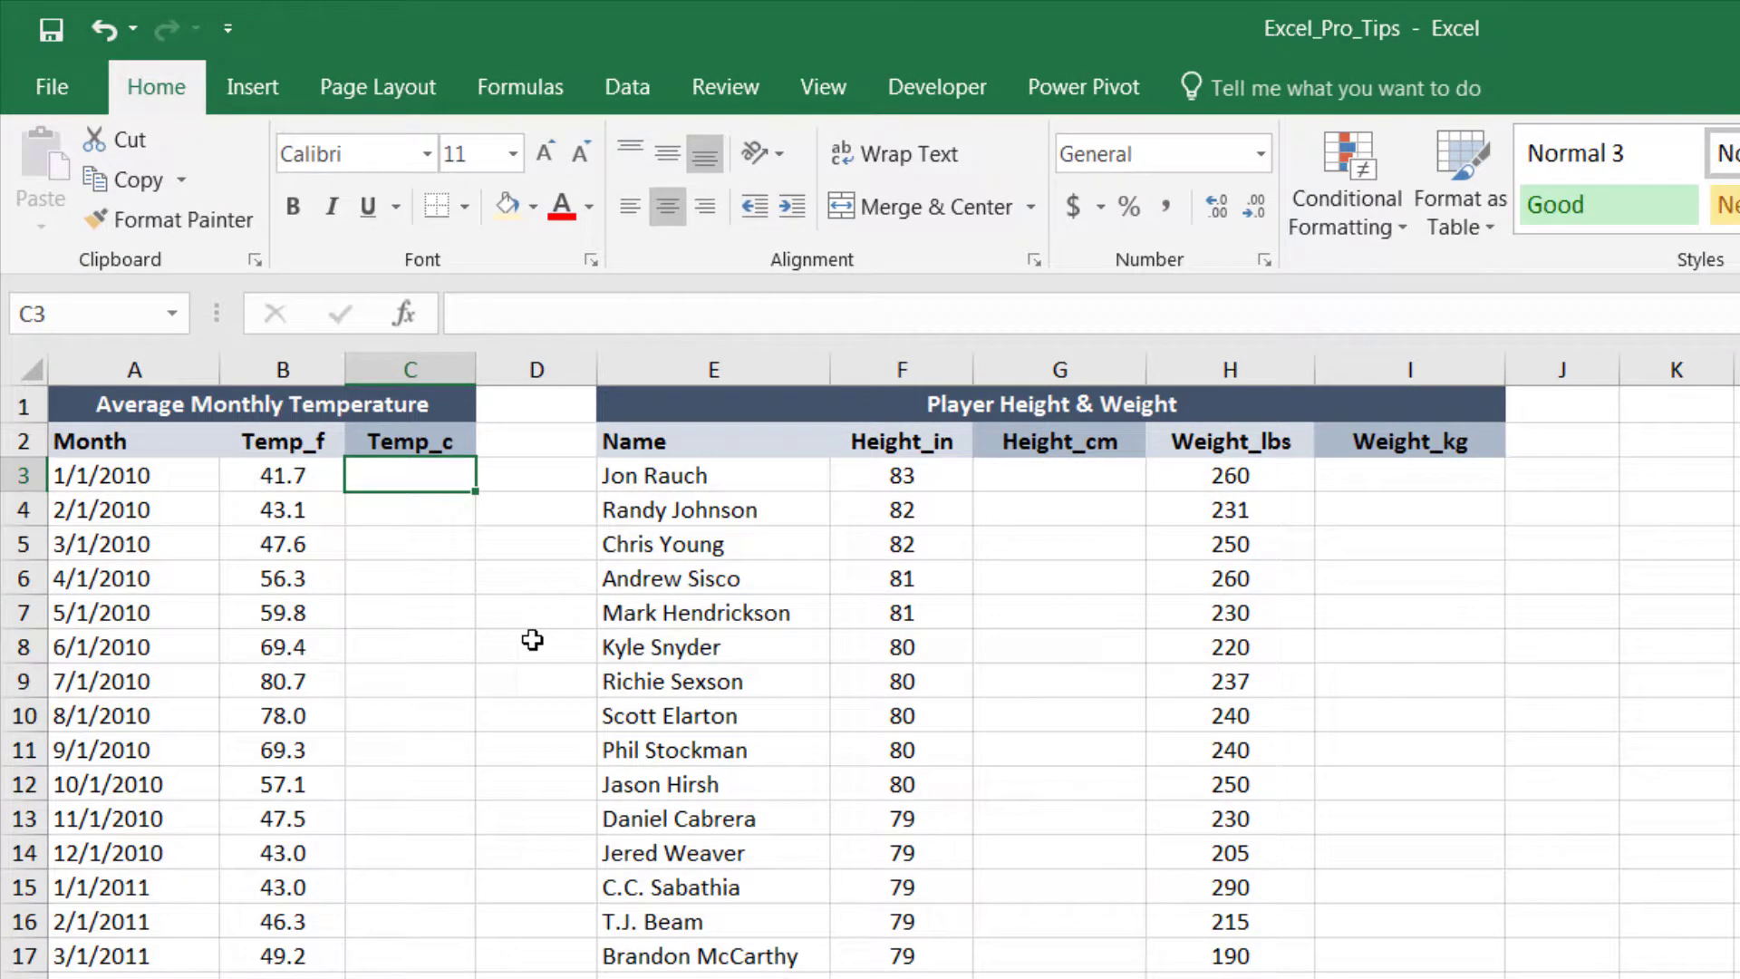
pyautogui.write('=CONVERT')
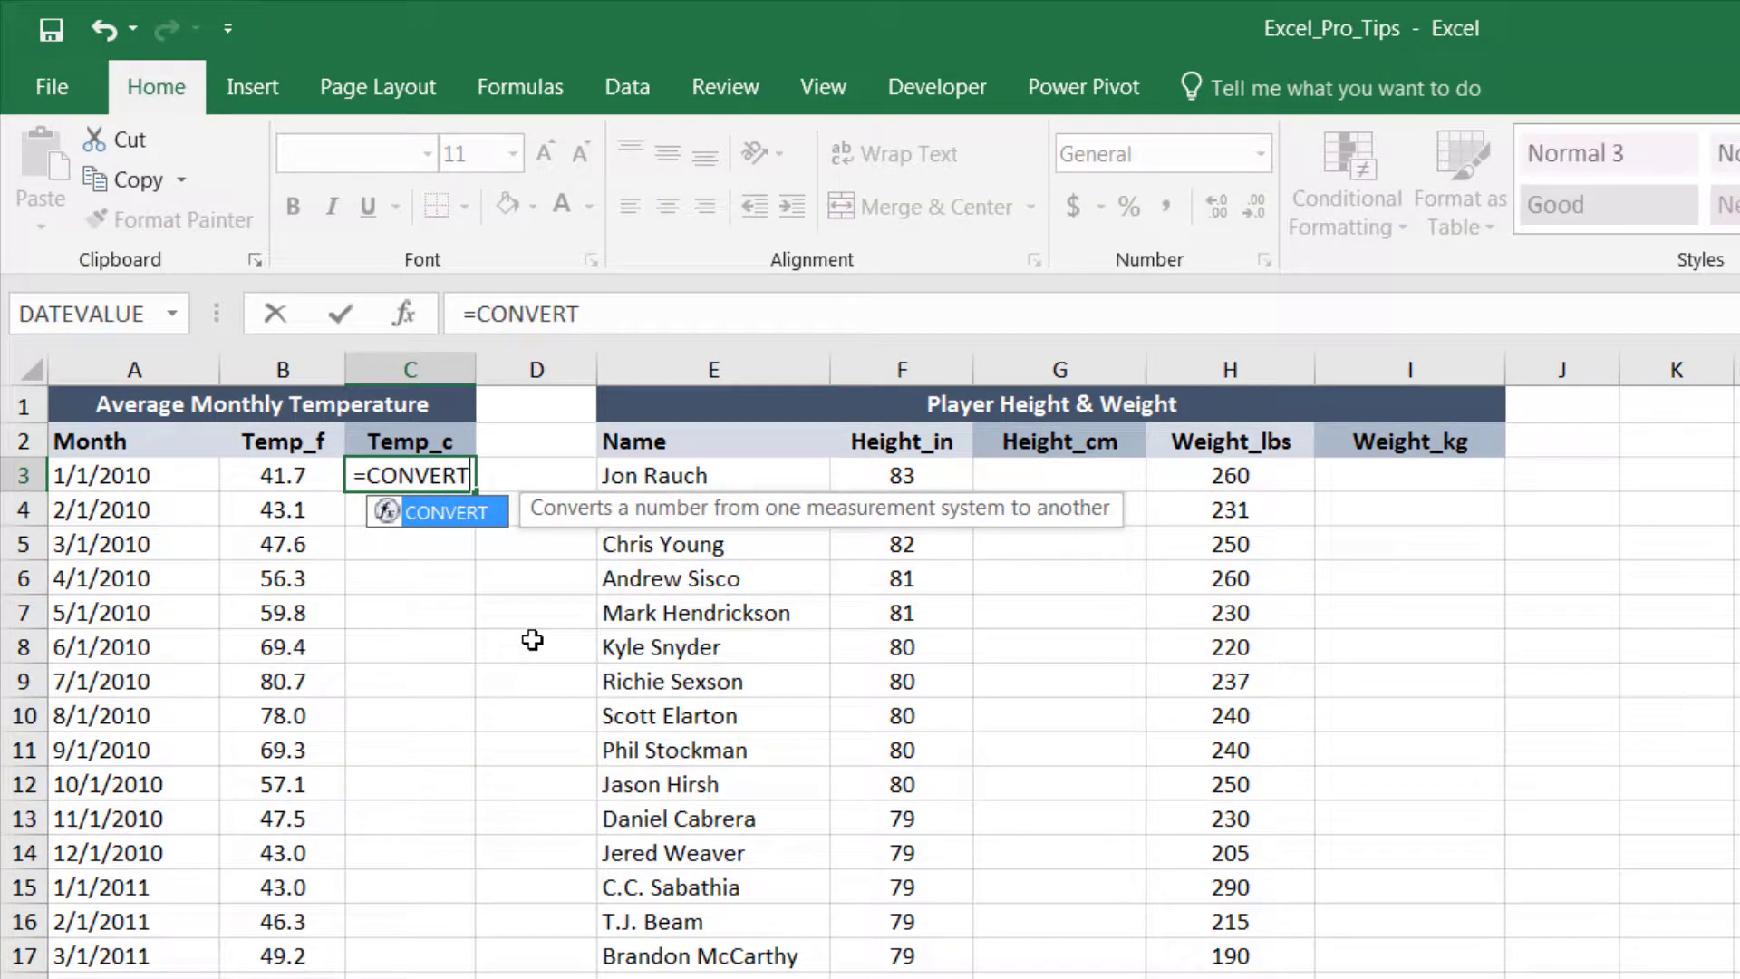
pyautogui.write('(')
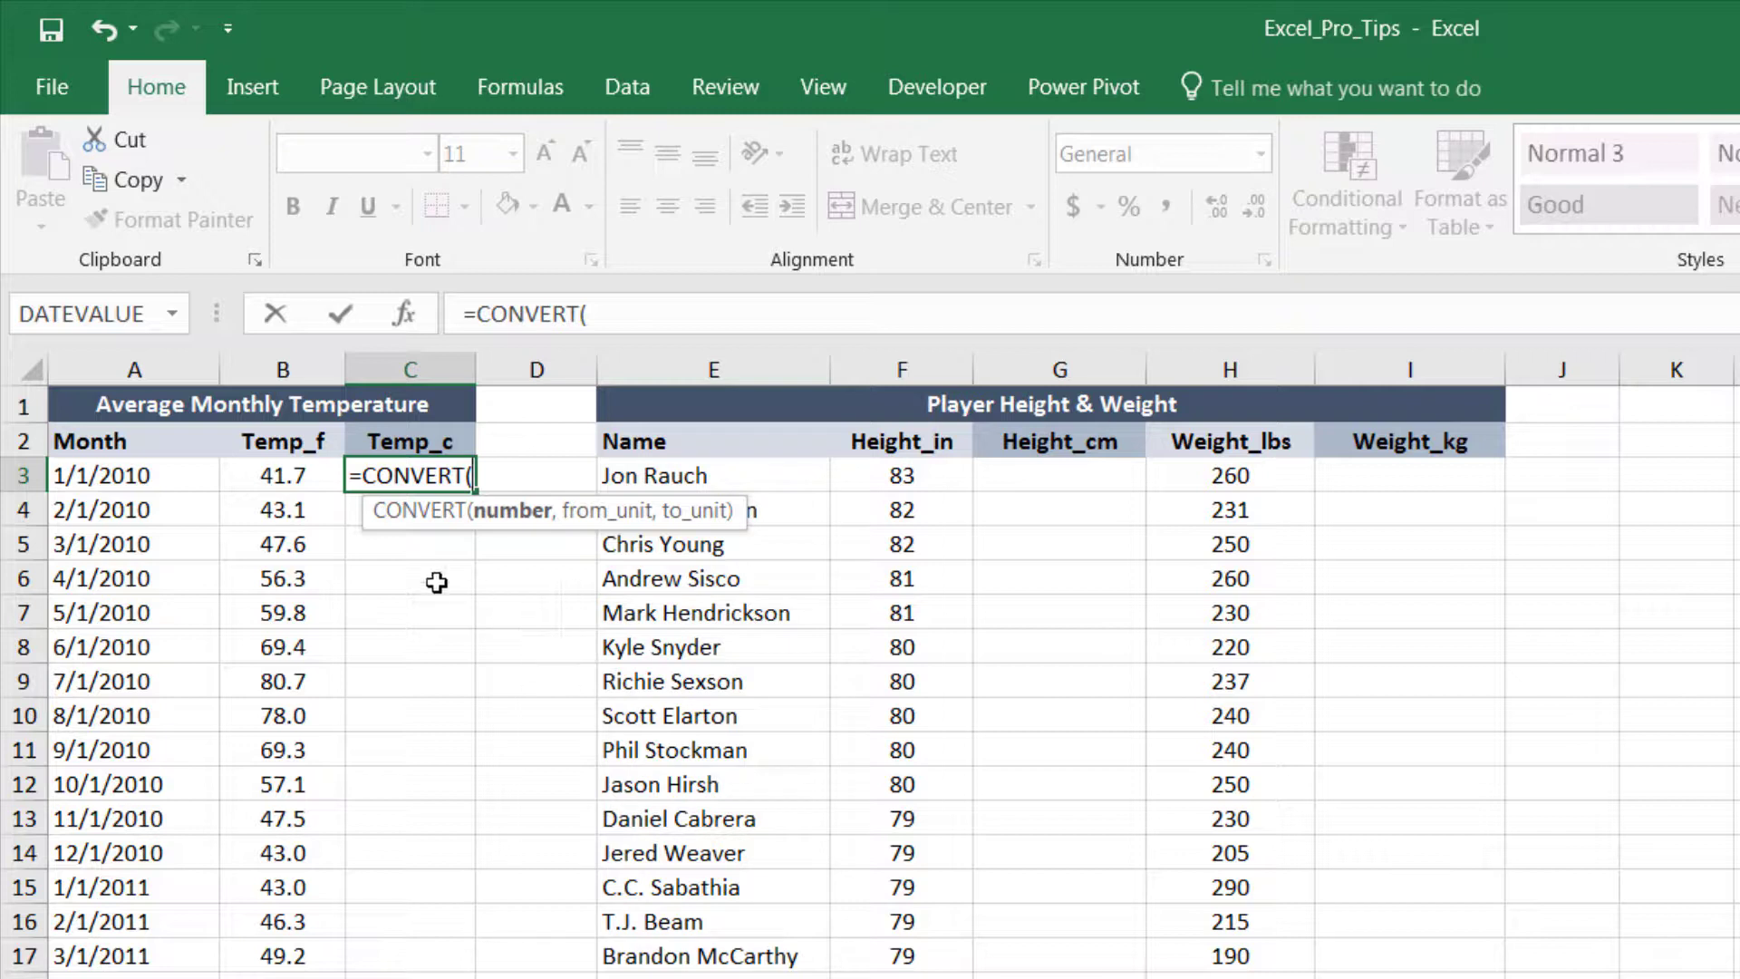
pyautogui.click(263, 475)
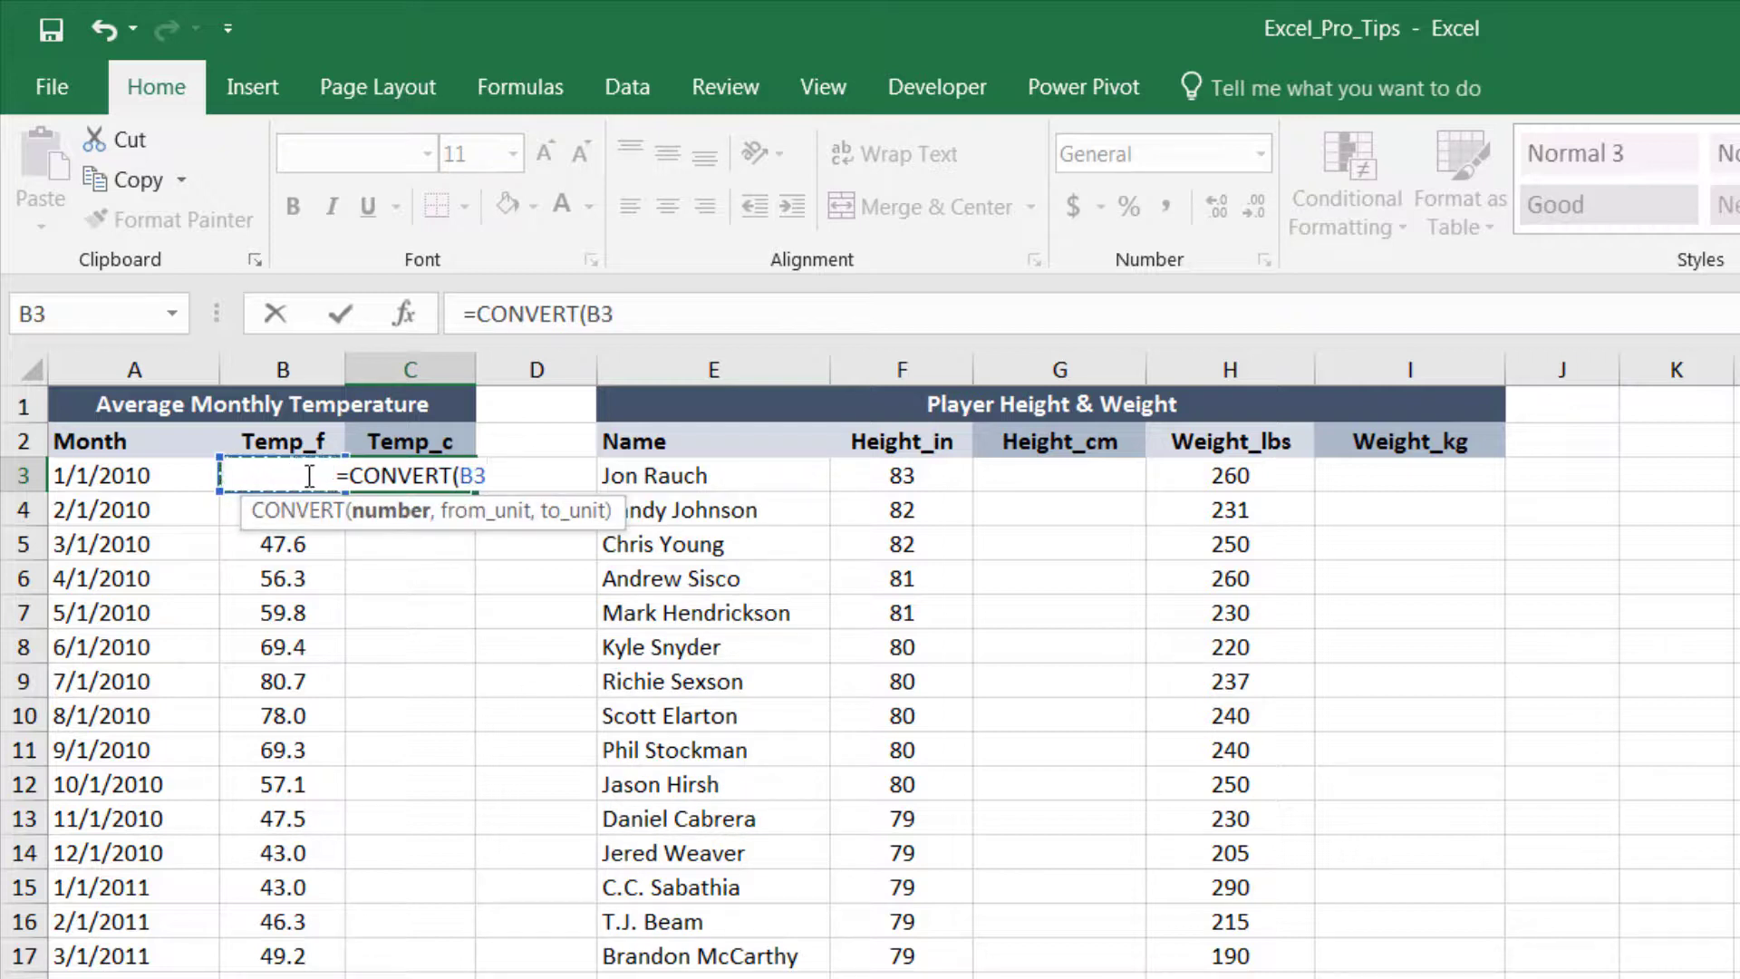
pyautogui.write(',')
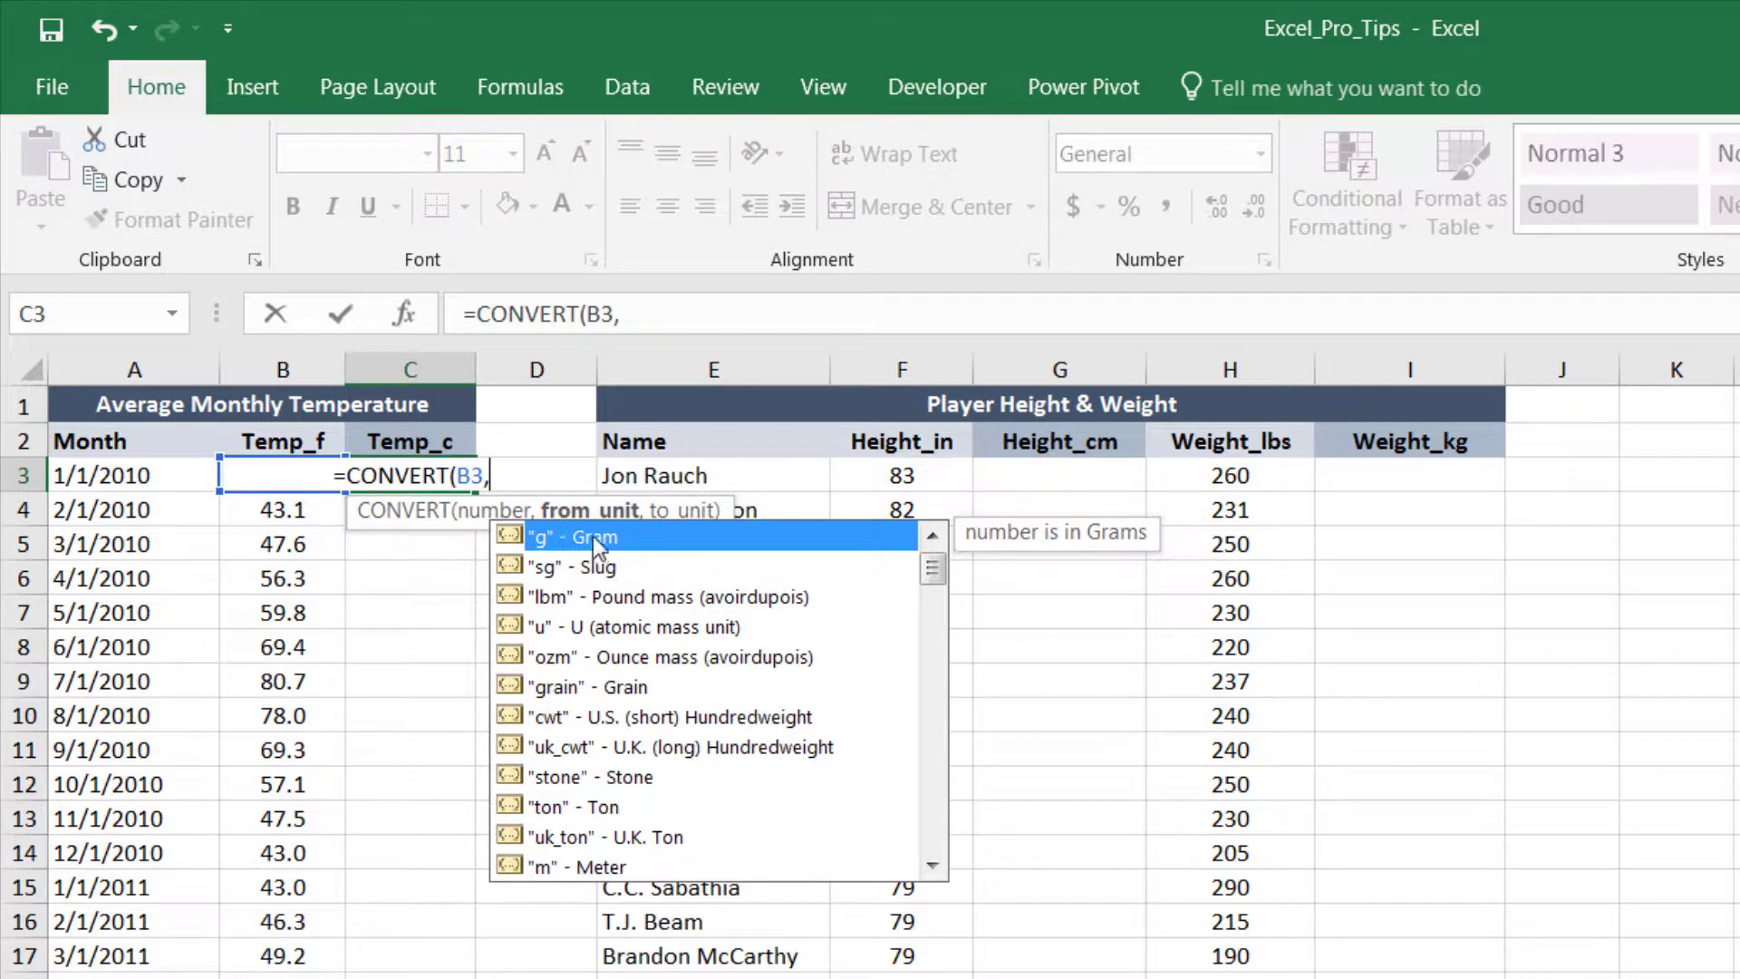
pyautogui.moveTo(938, 574); pyautogui.dragTo(939, 721)
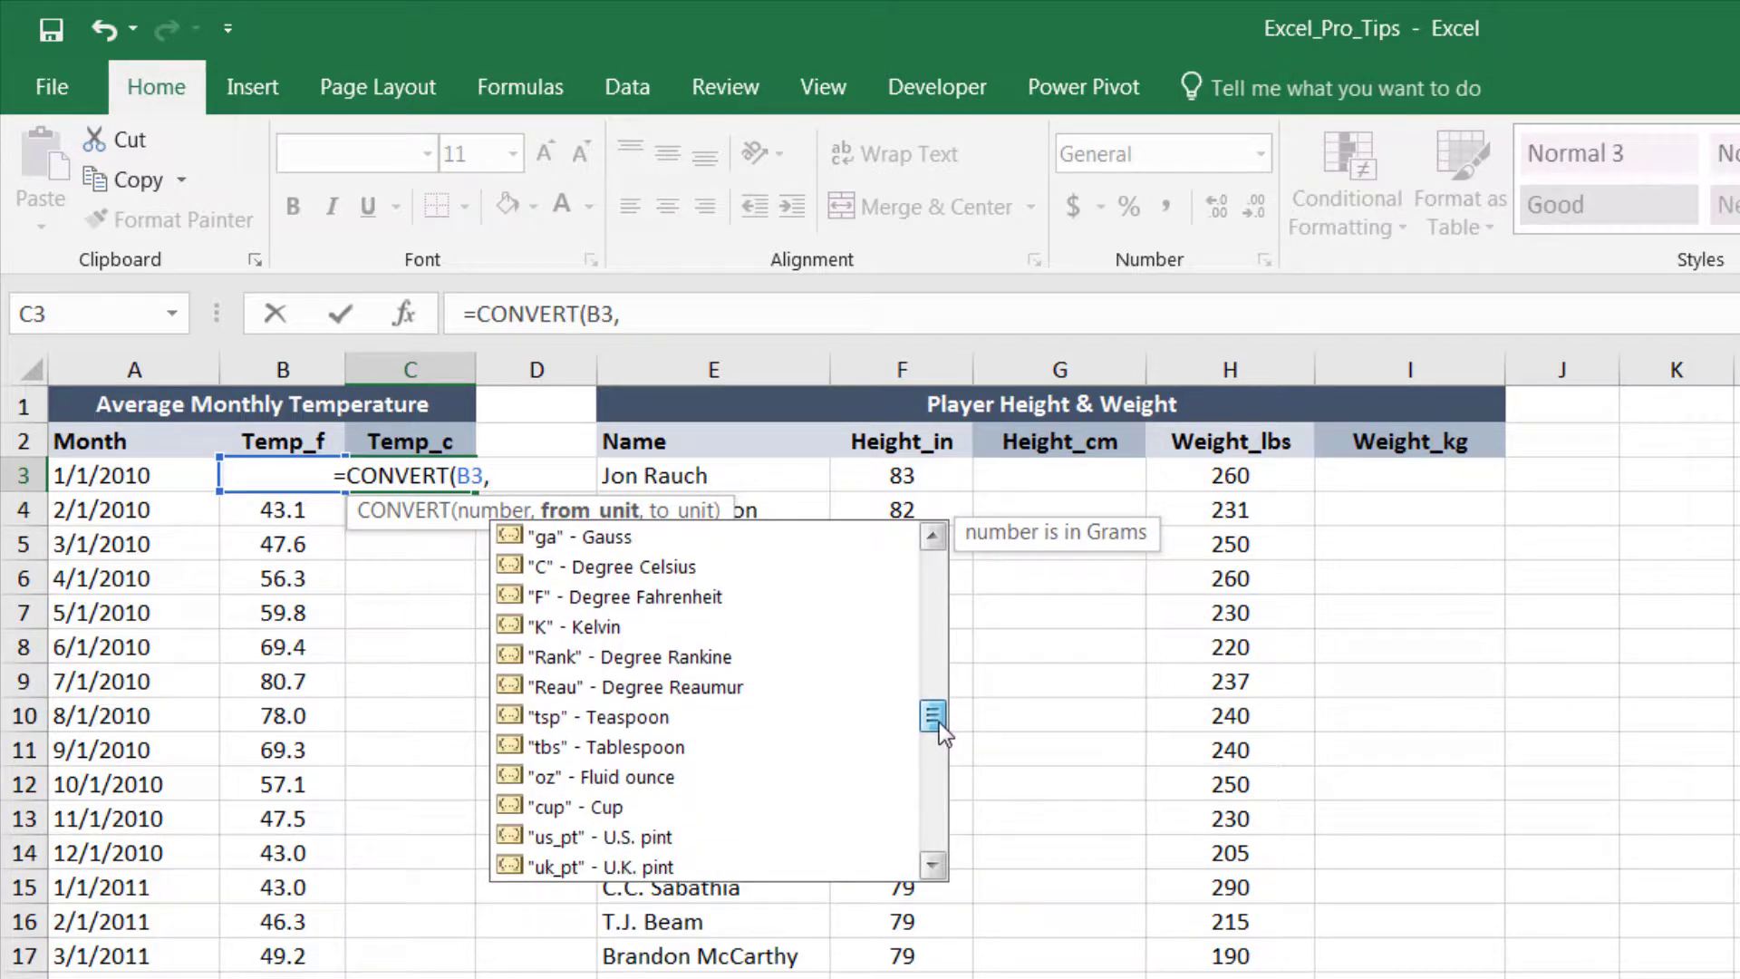
pyautogui.click(596, 602)
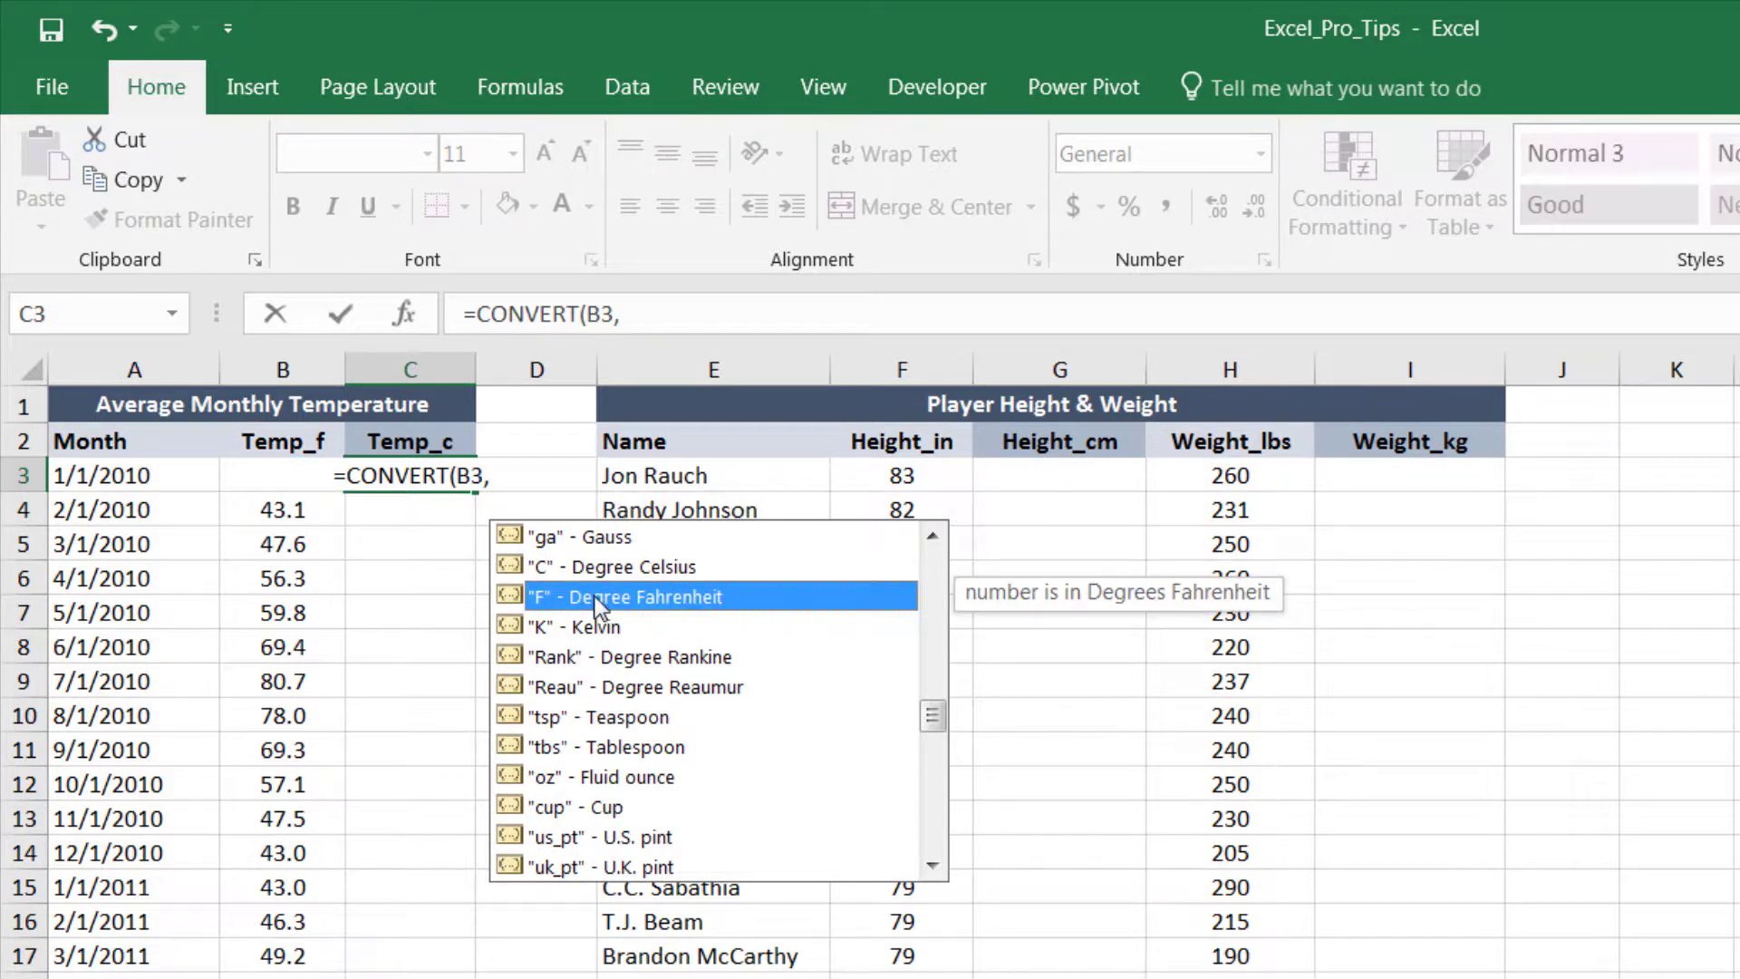
pyautogui.doubleClick(595, 598)
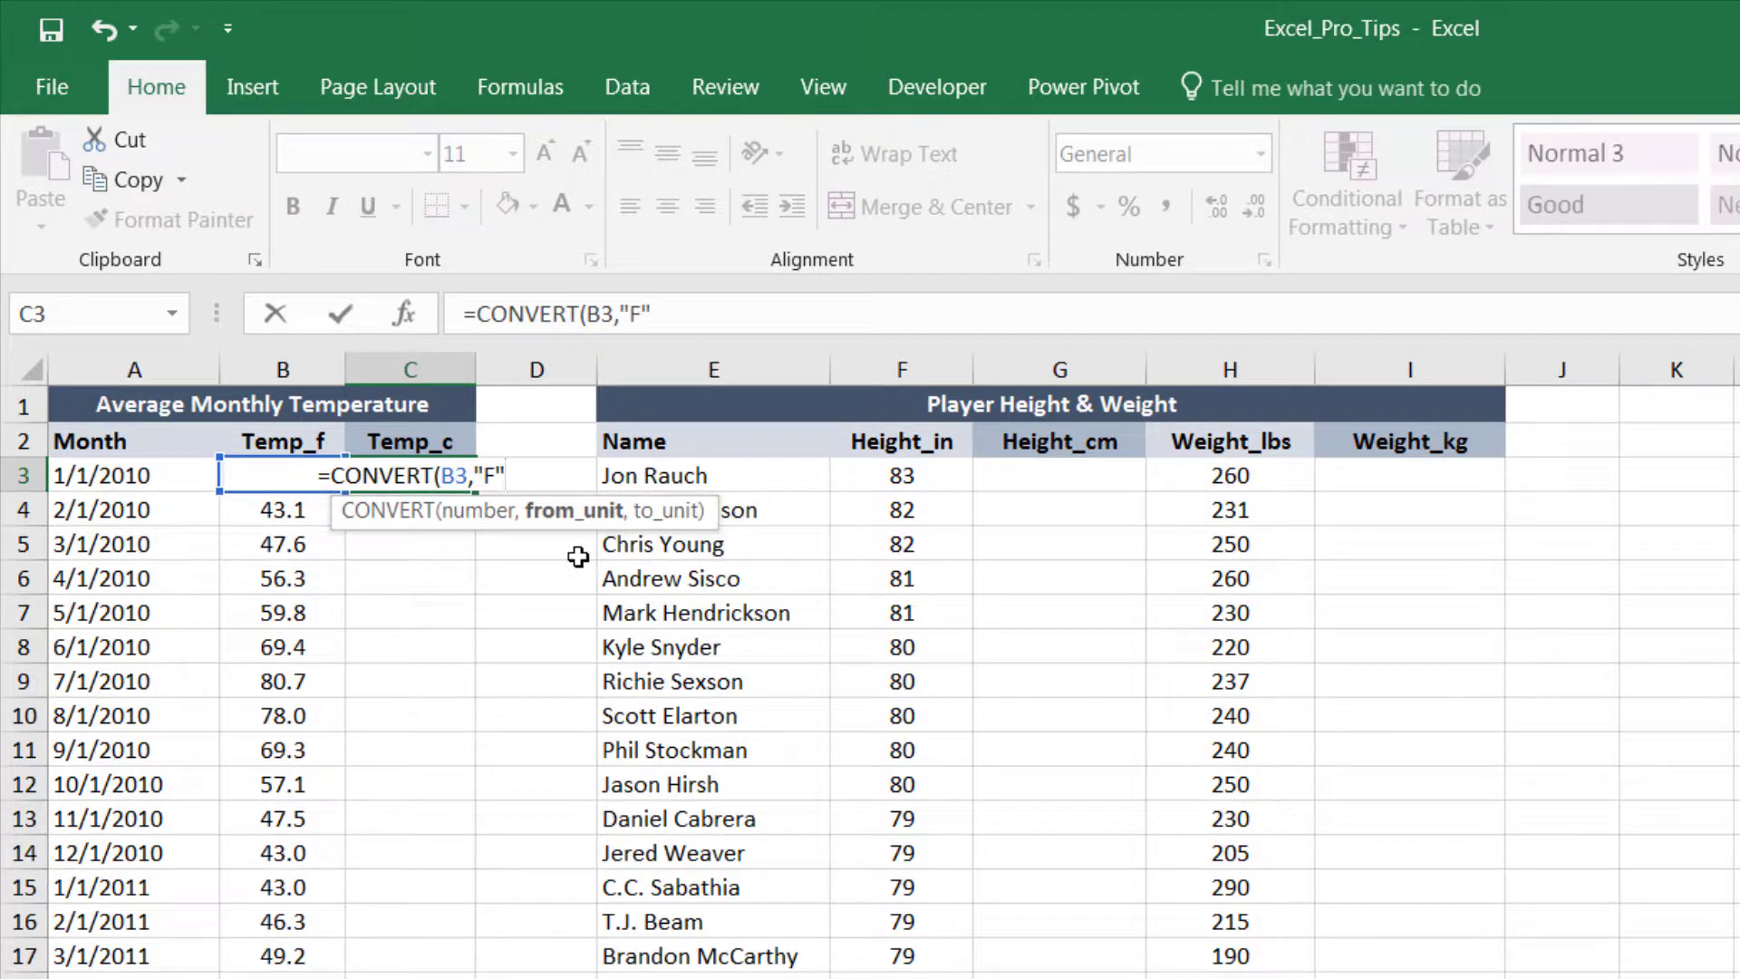
pyautogui.write(',')
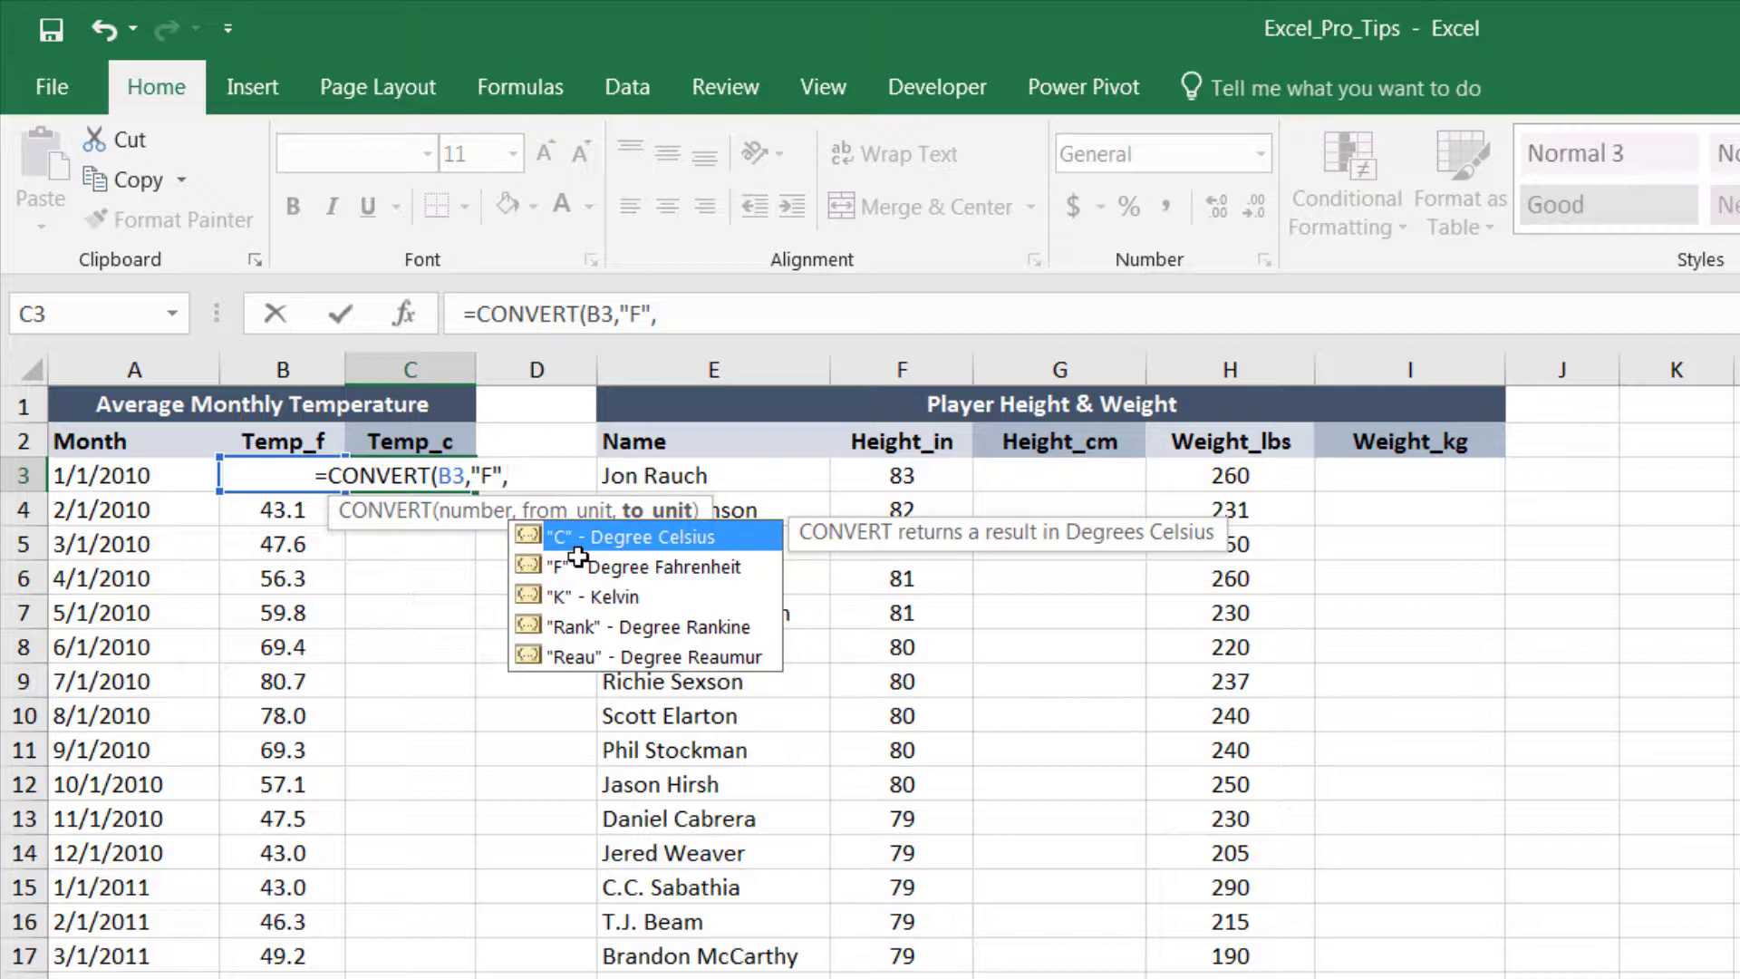
pyautogui.press('Tab')
pyautogui.write(')')
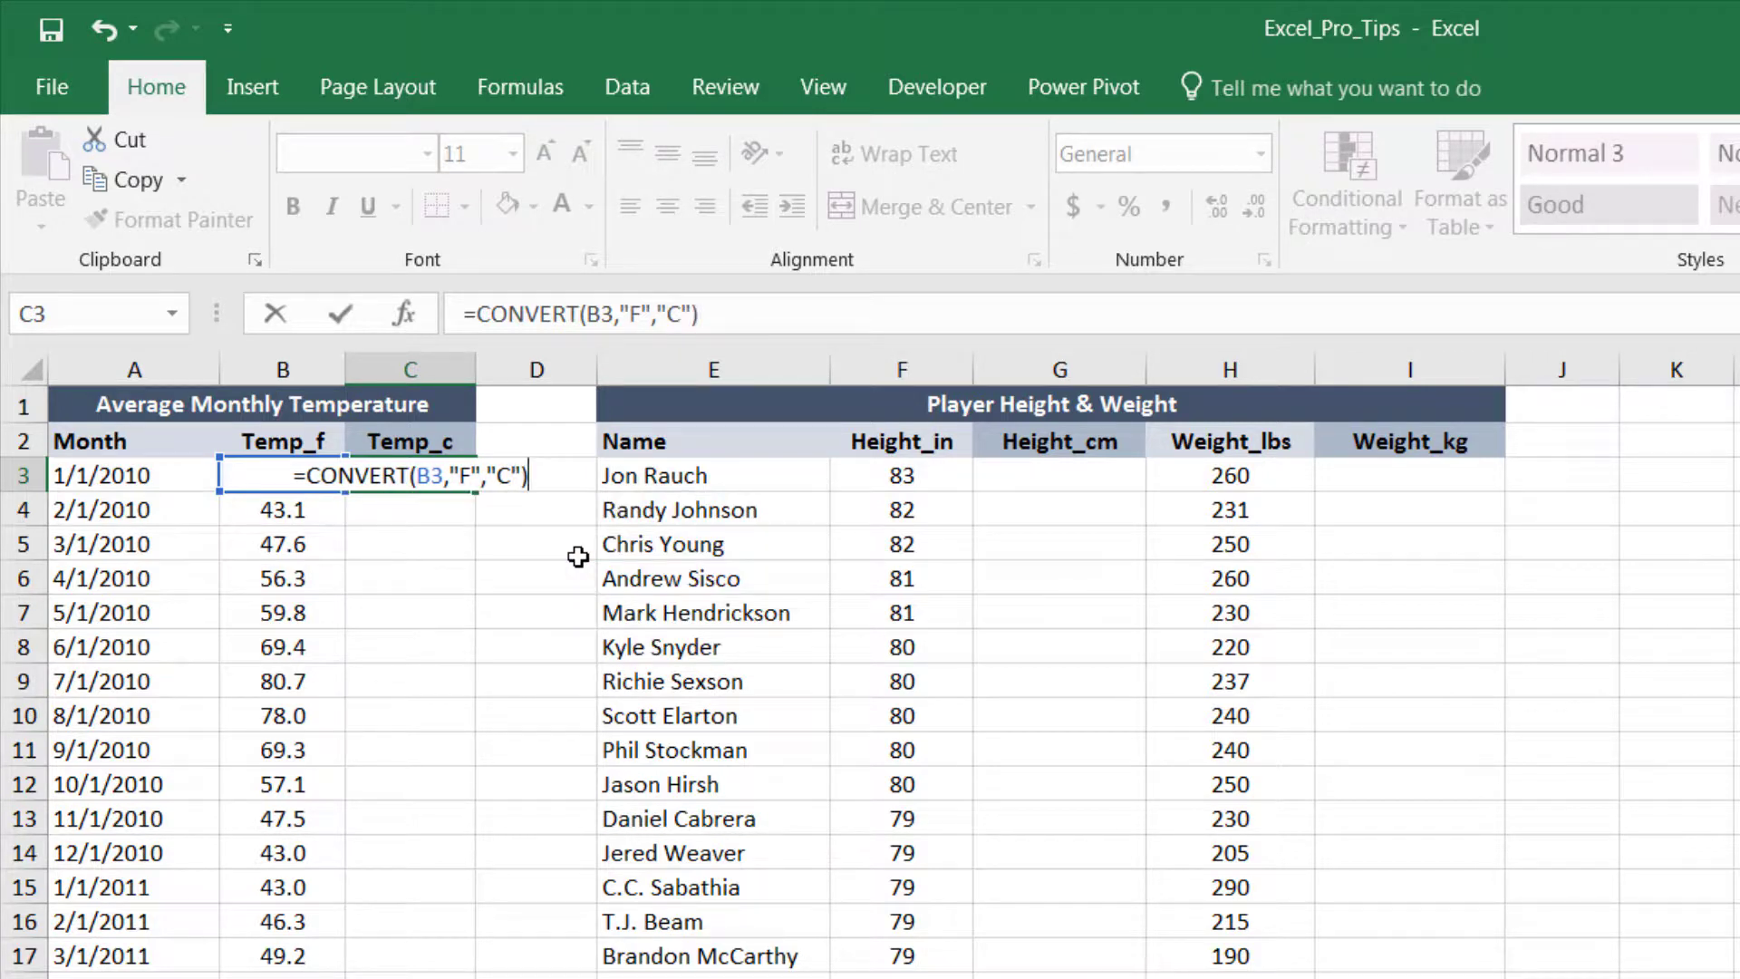
pyautogui.press('Return')
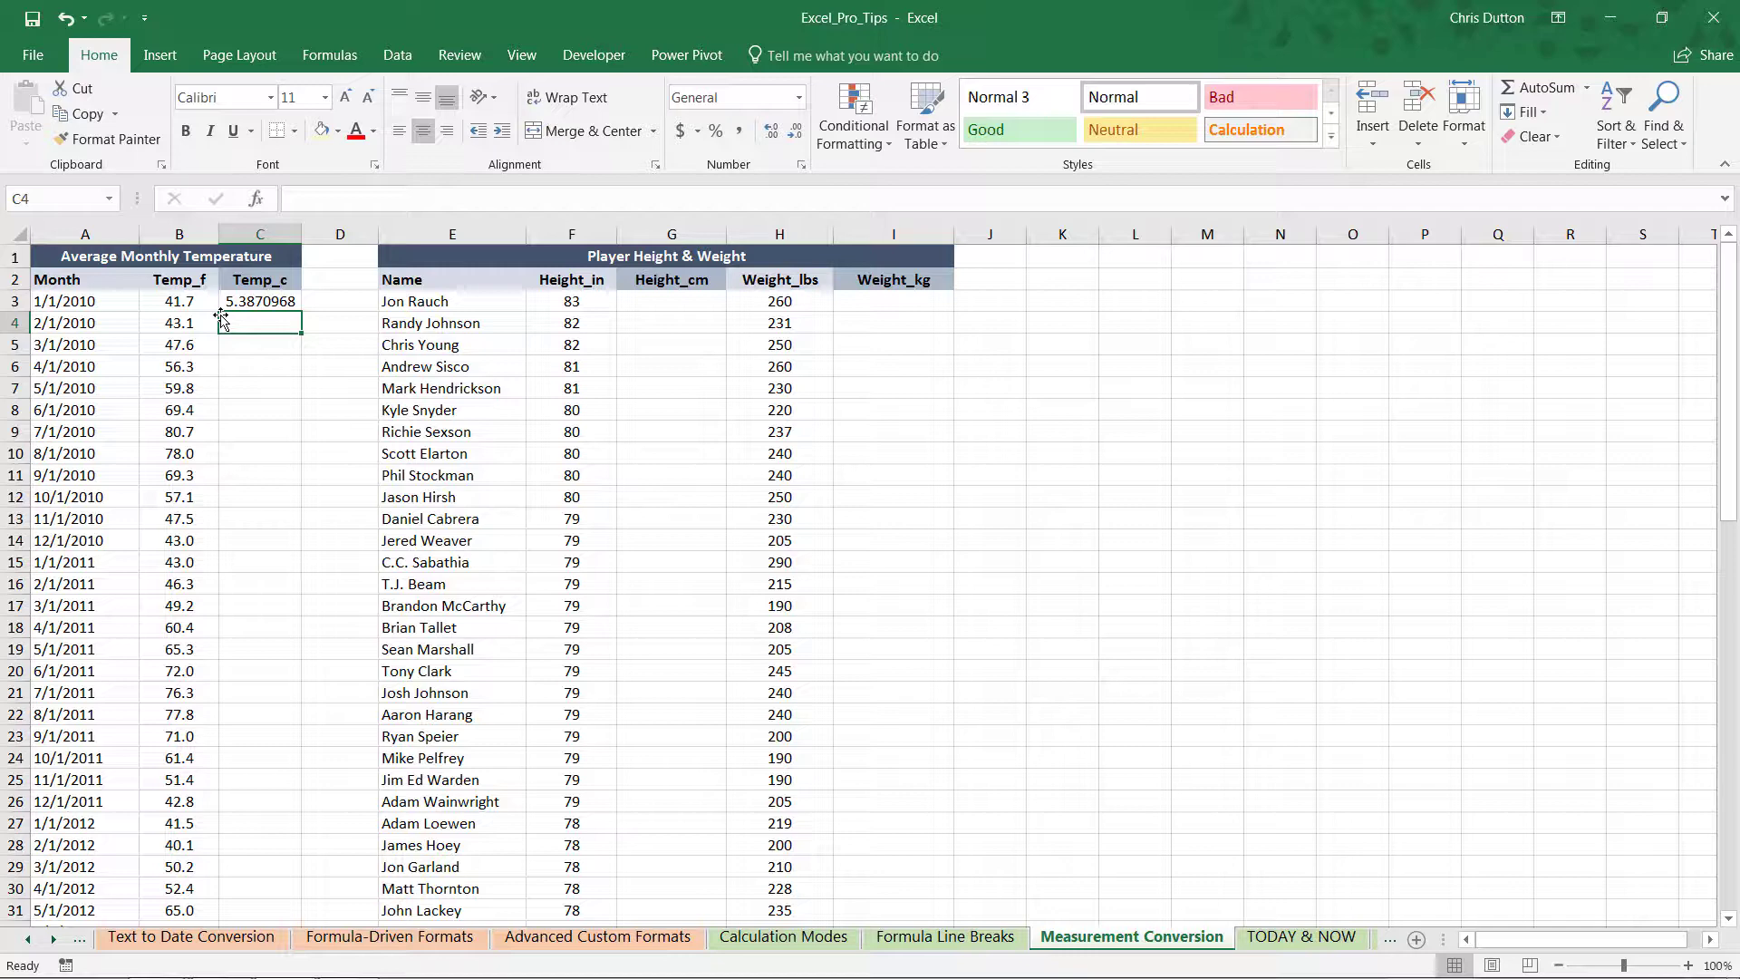
# Fill the Celsius conversion formula from C3 down the whole Temp_c column and check the filled rows.
pyautogui.click(270, 306)
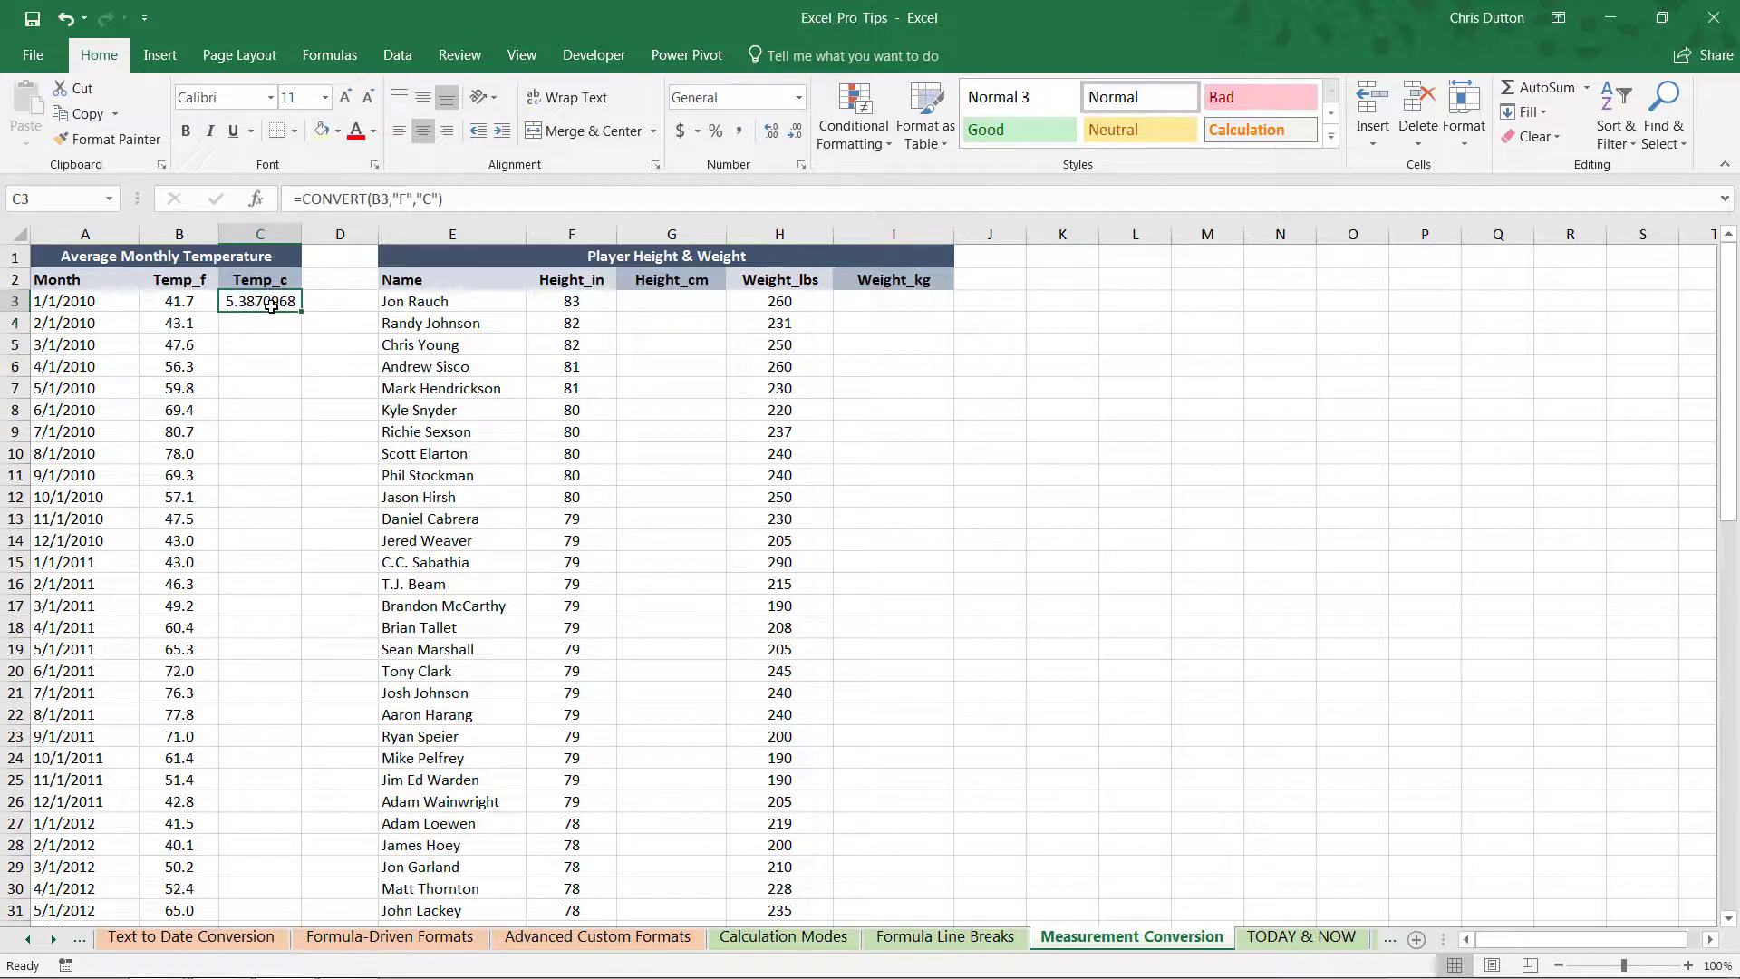
pyautogui.doubleClick(303, 311)
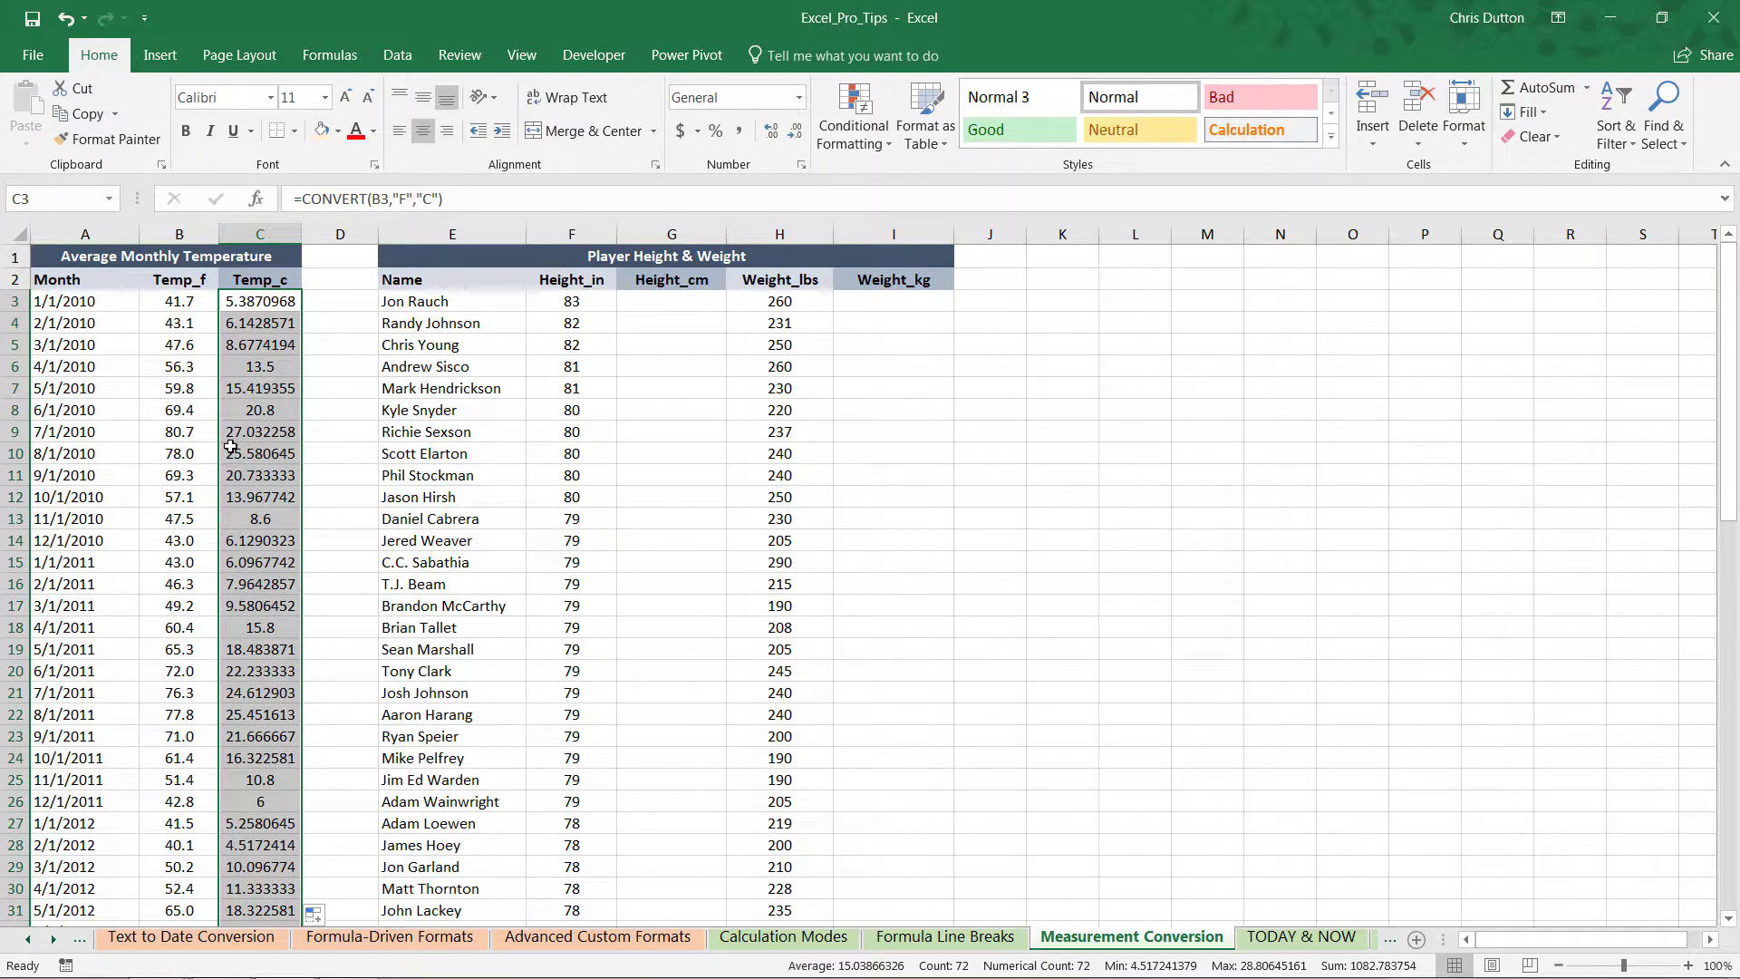
pyautogui.scroll(-11, 241, 505)
pyautogui.click(242, 511)
pyautogui.scroll(-7, 242, 511)
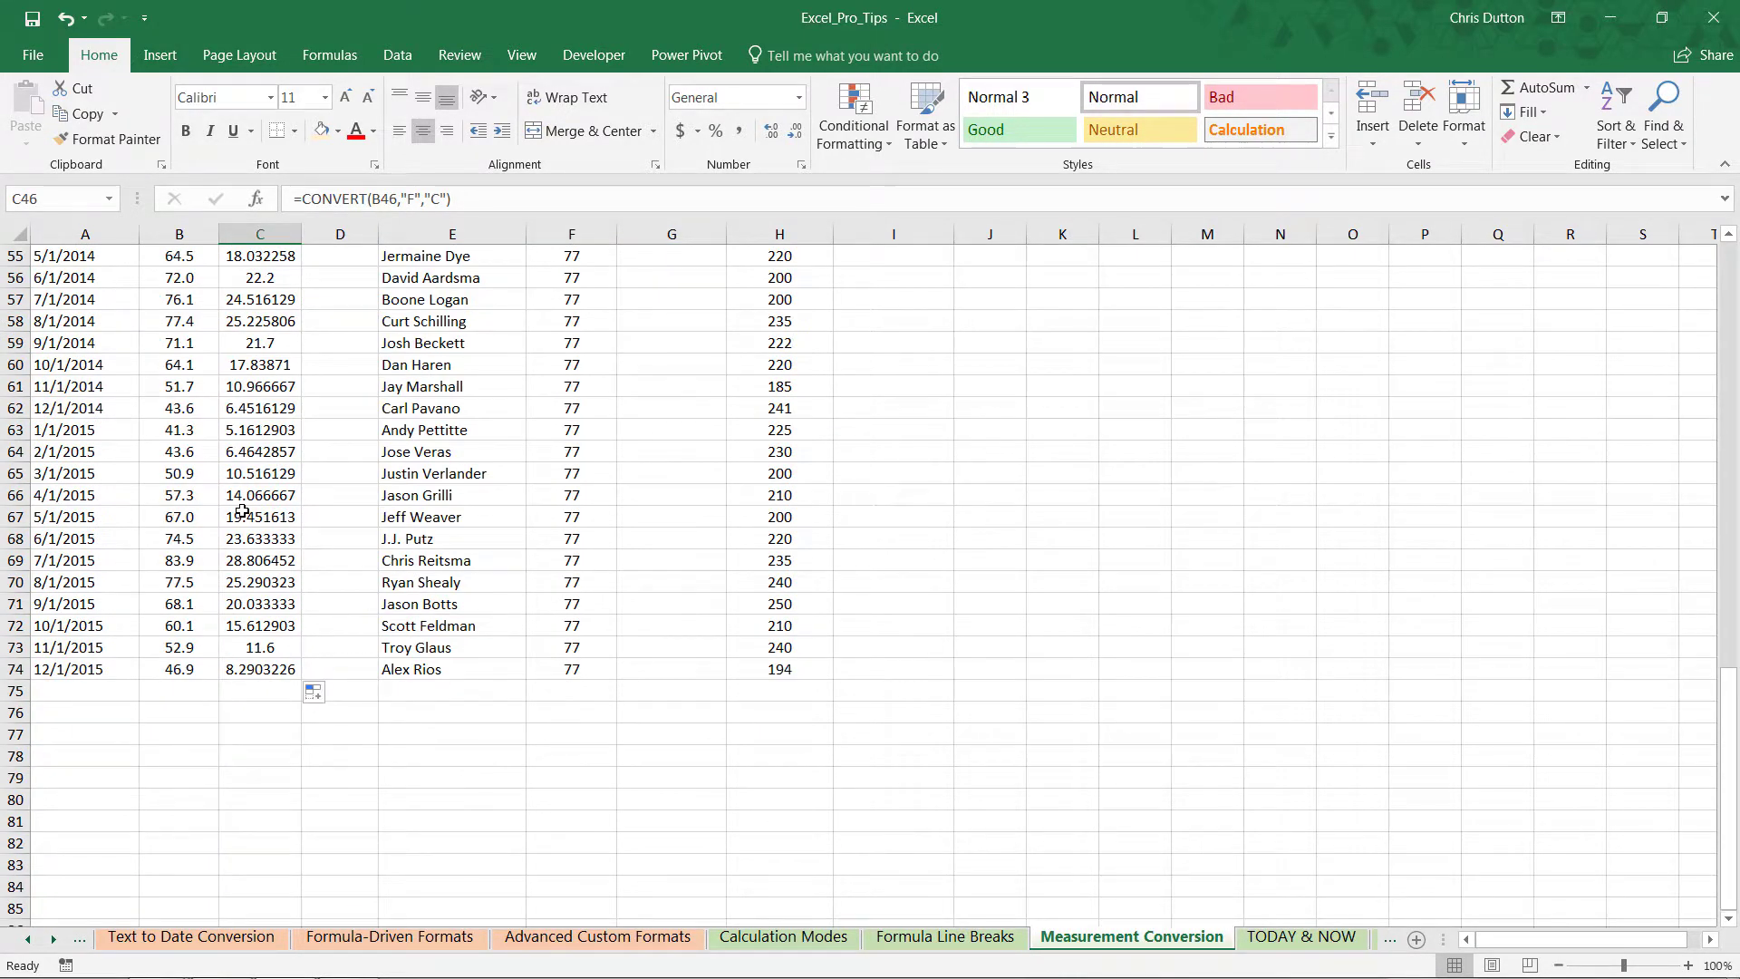
pyautogui.scroll(17, 242, 511)
pyautogui.scroll(1, 242, 511)
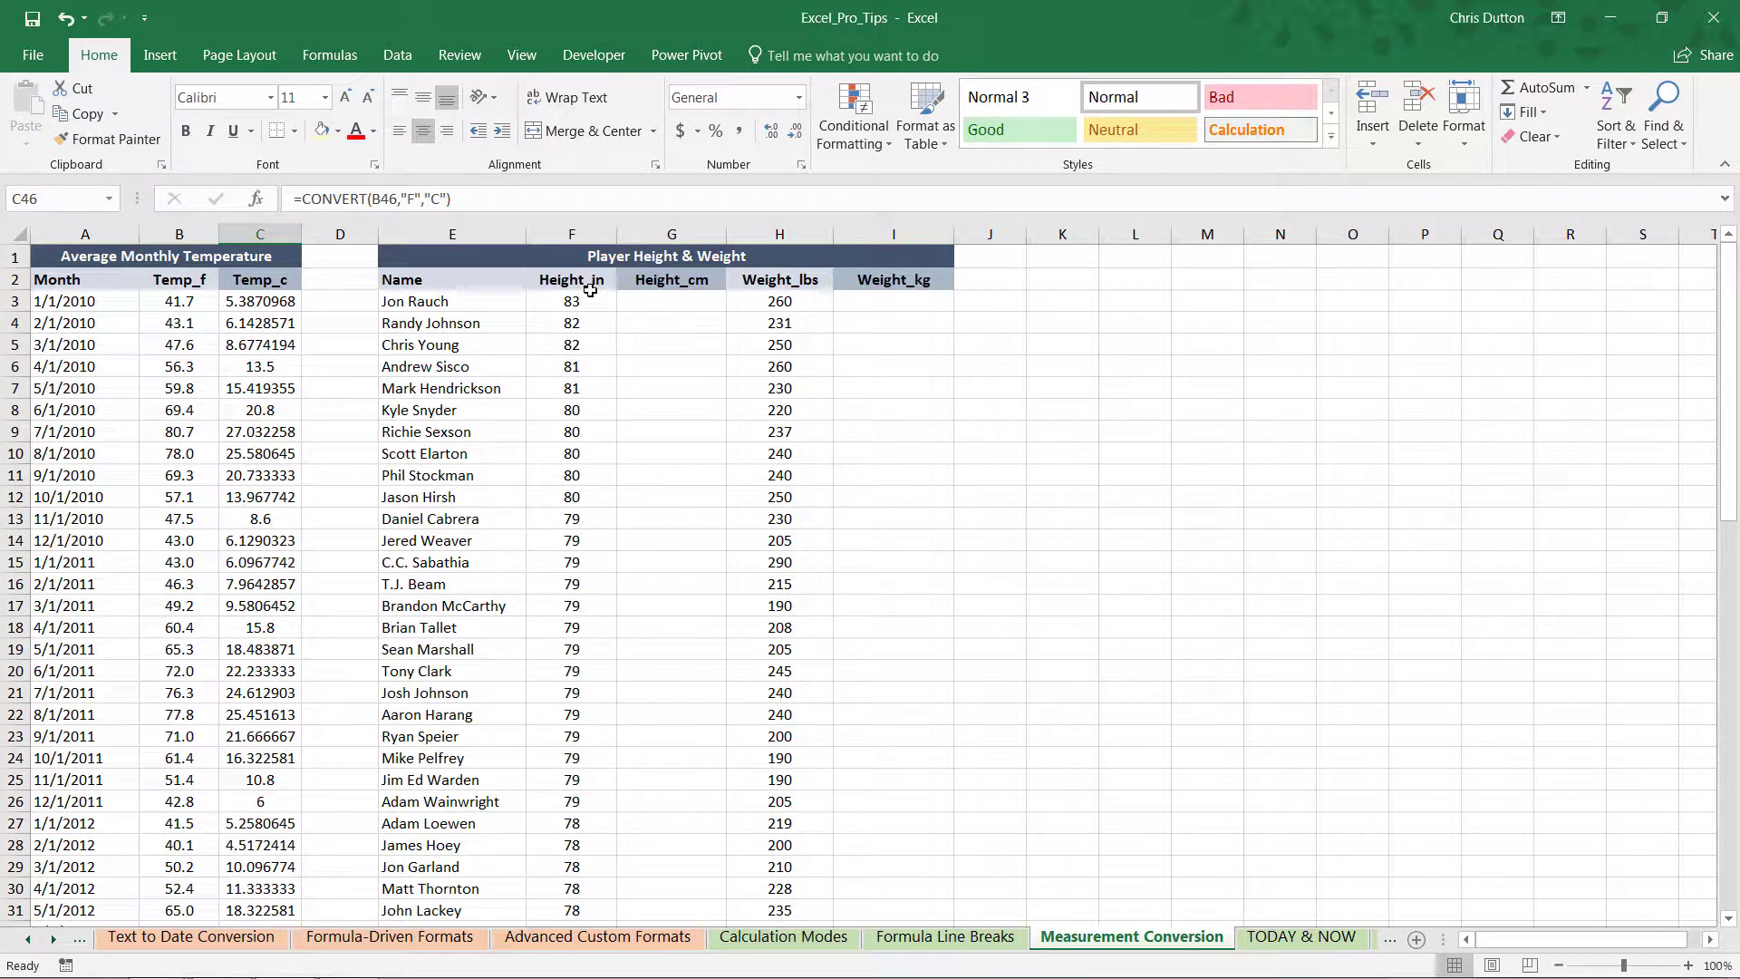
# Enter =CONVERT(F3,"in","m")*100 in G3 to convert the first player's height from inches to centimetres.
pyautogui.click(670, 298)
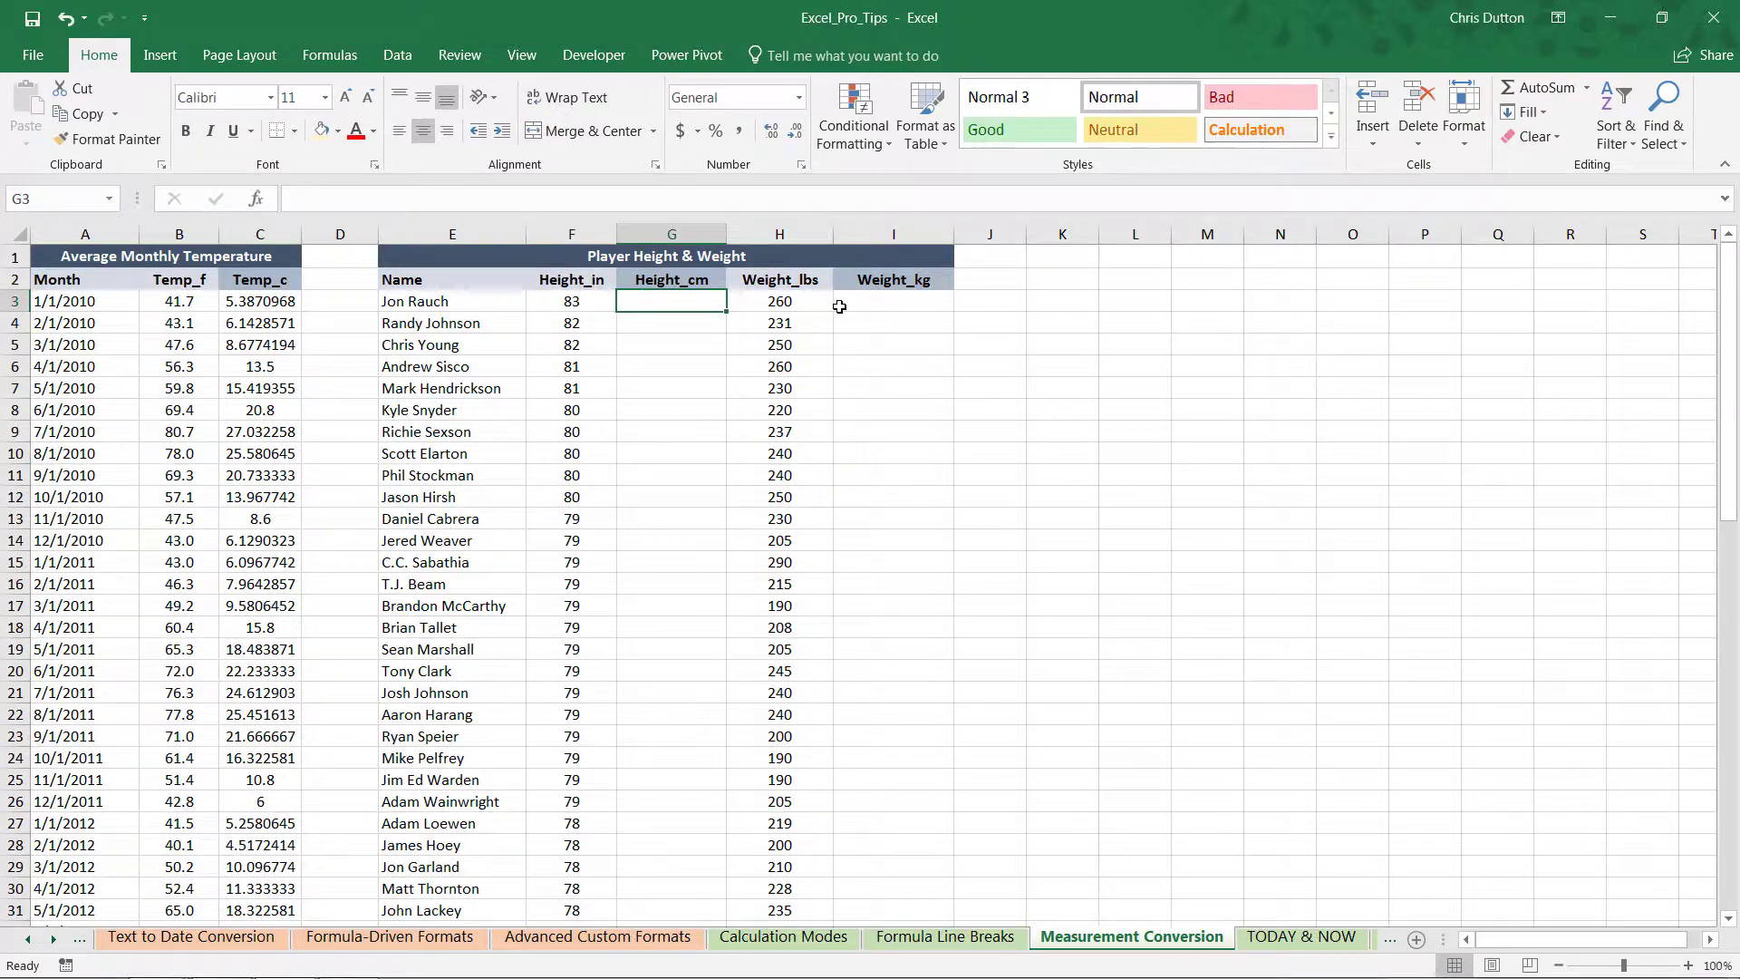
pyautogui.write('=CONVERT(')
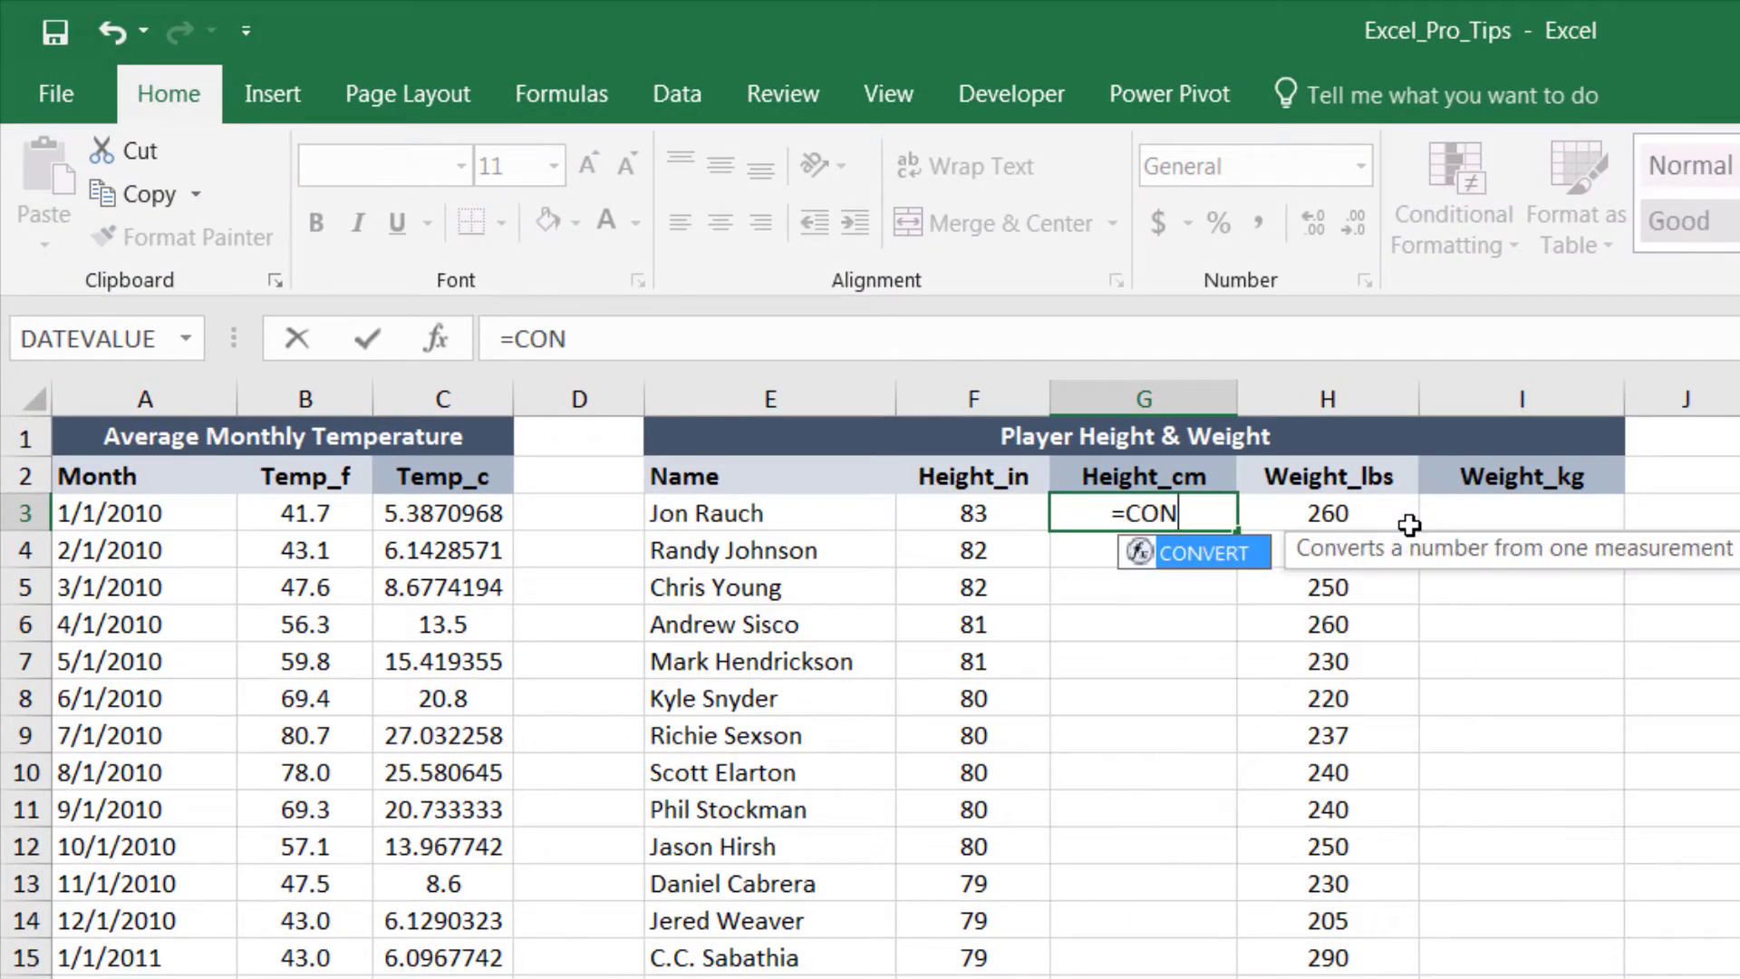
pyautogui.click(995, 513)
pyautogui.write(',')
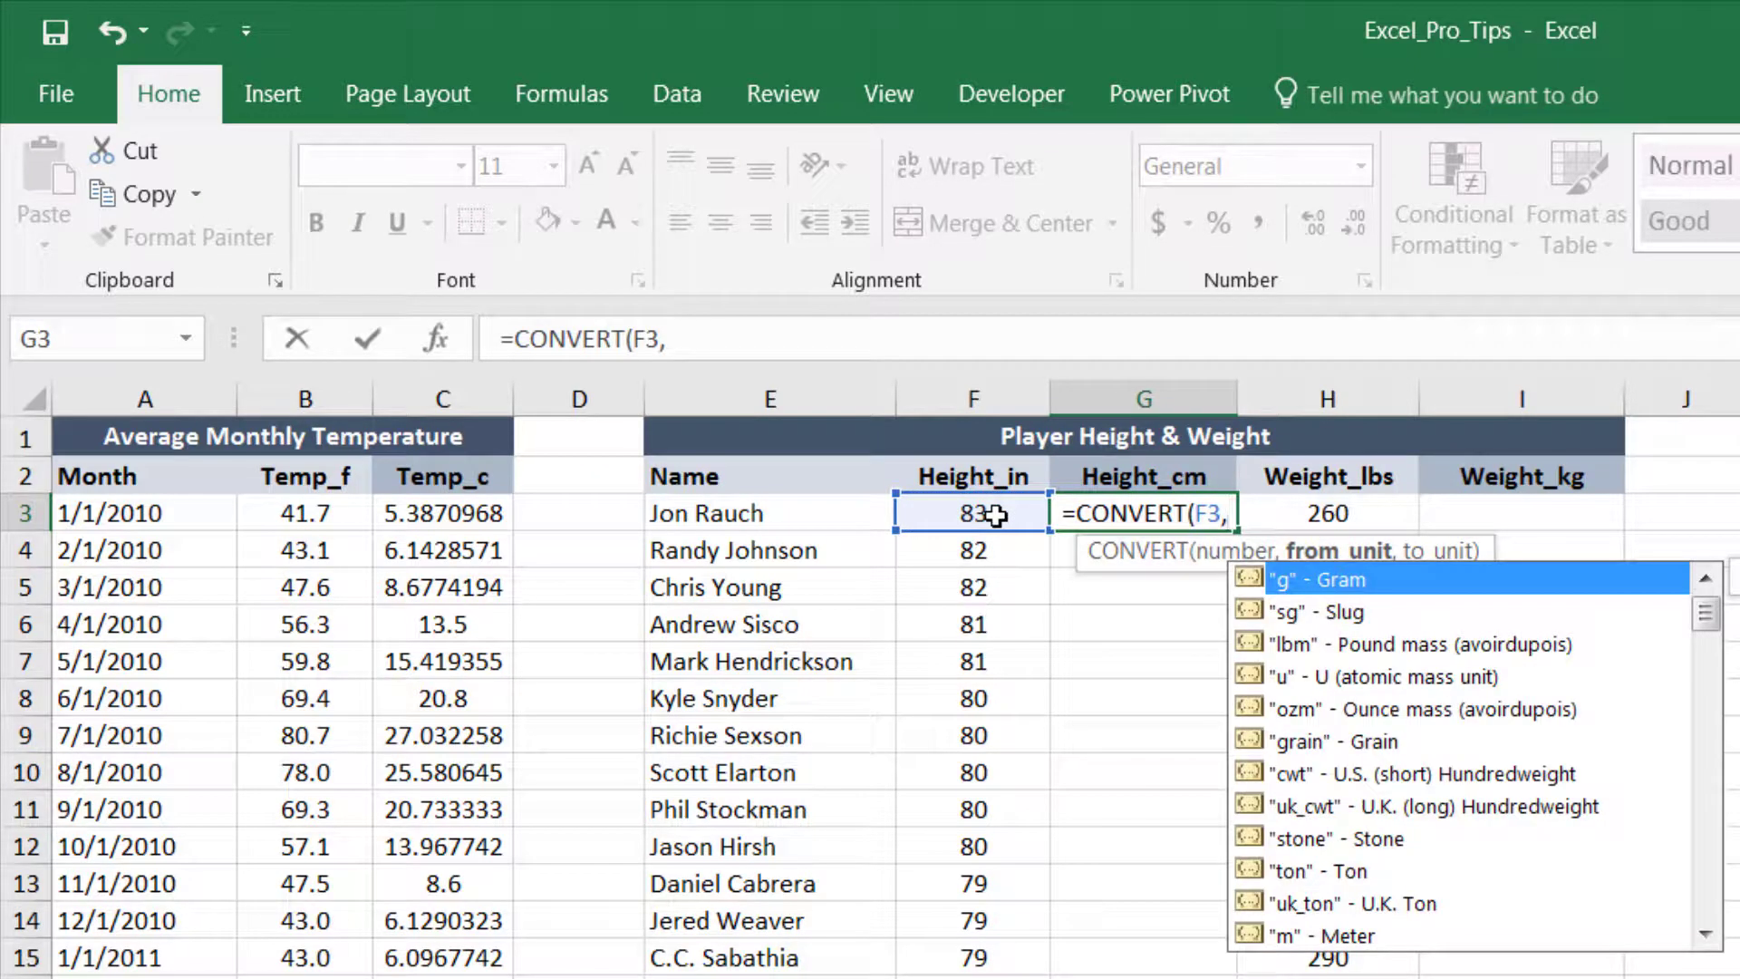
pyautogui.scroll(-2, 1706, 639)
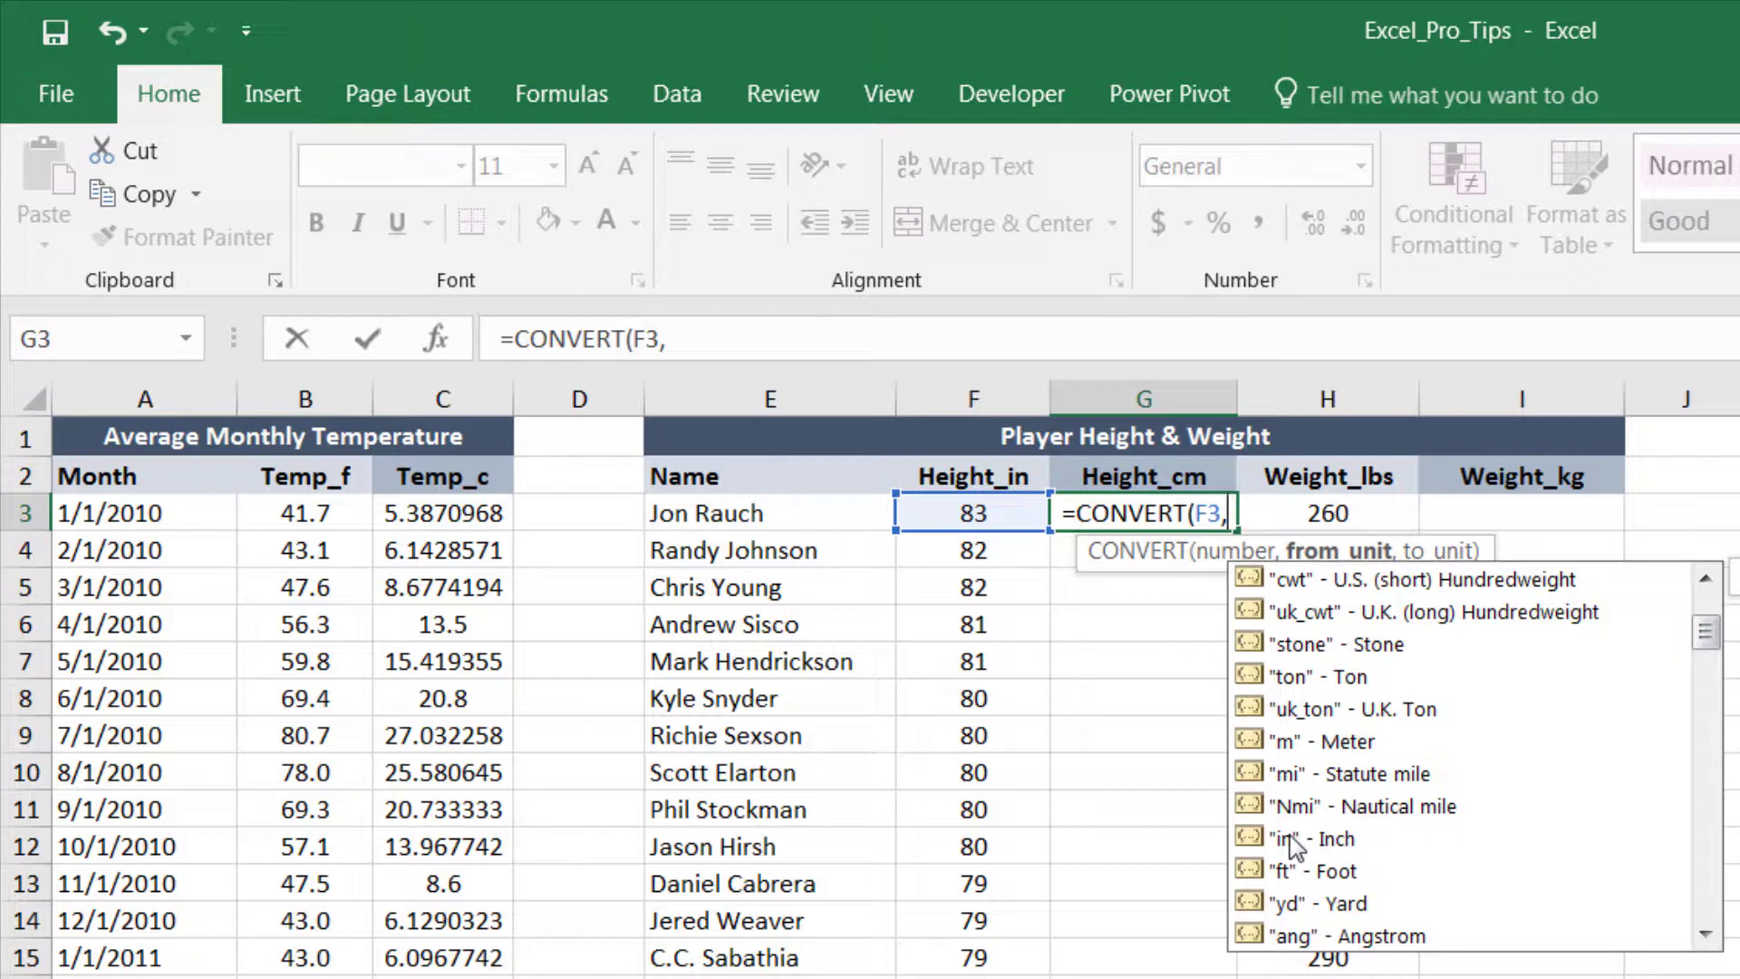
pyautogui.doubleClick(1291, 843)
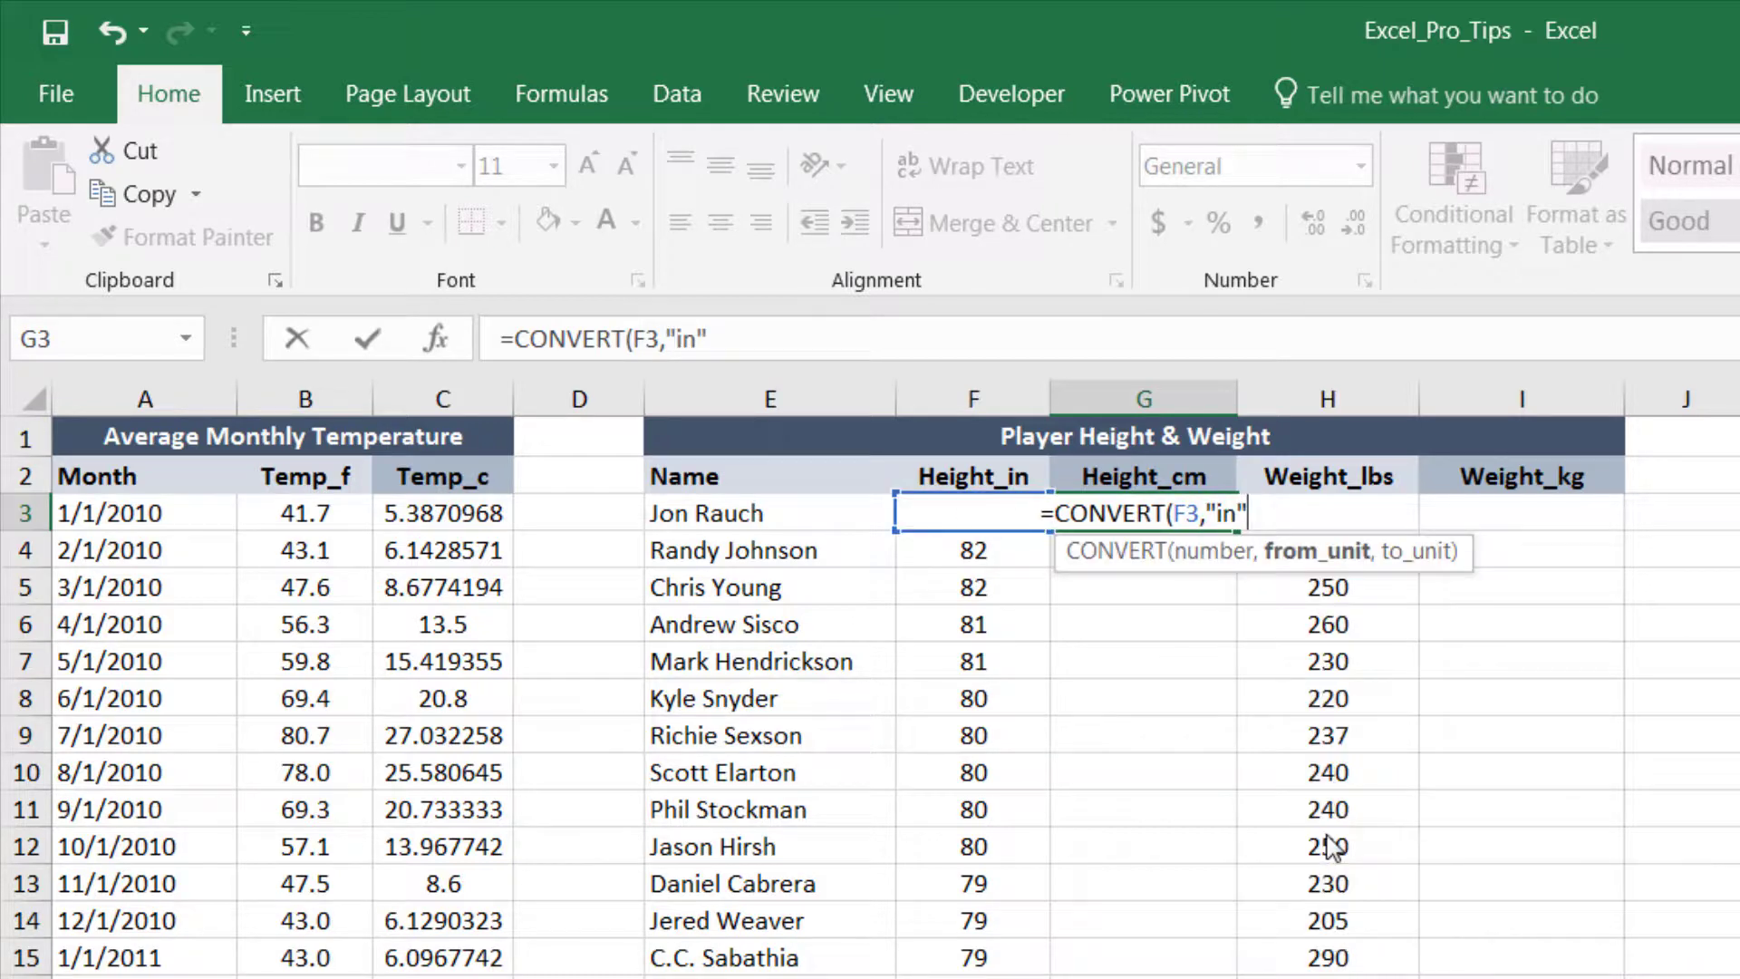
pyautogui.write(',')
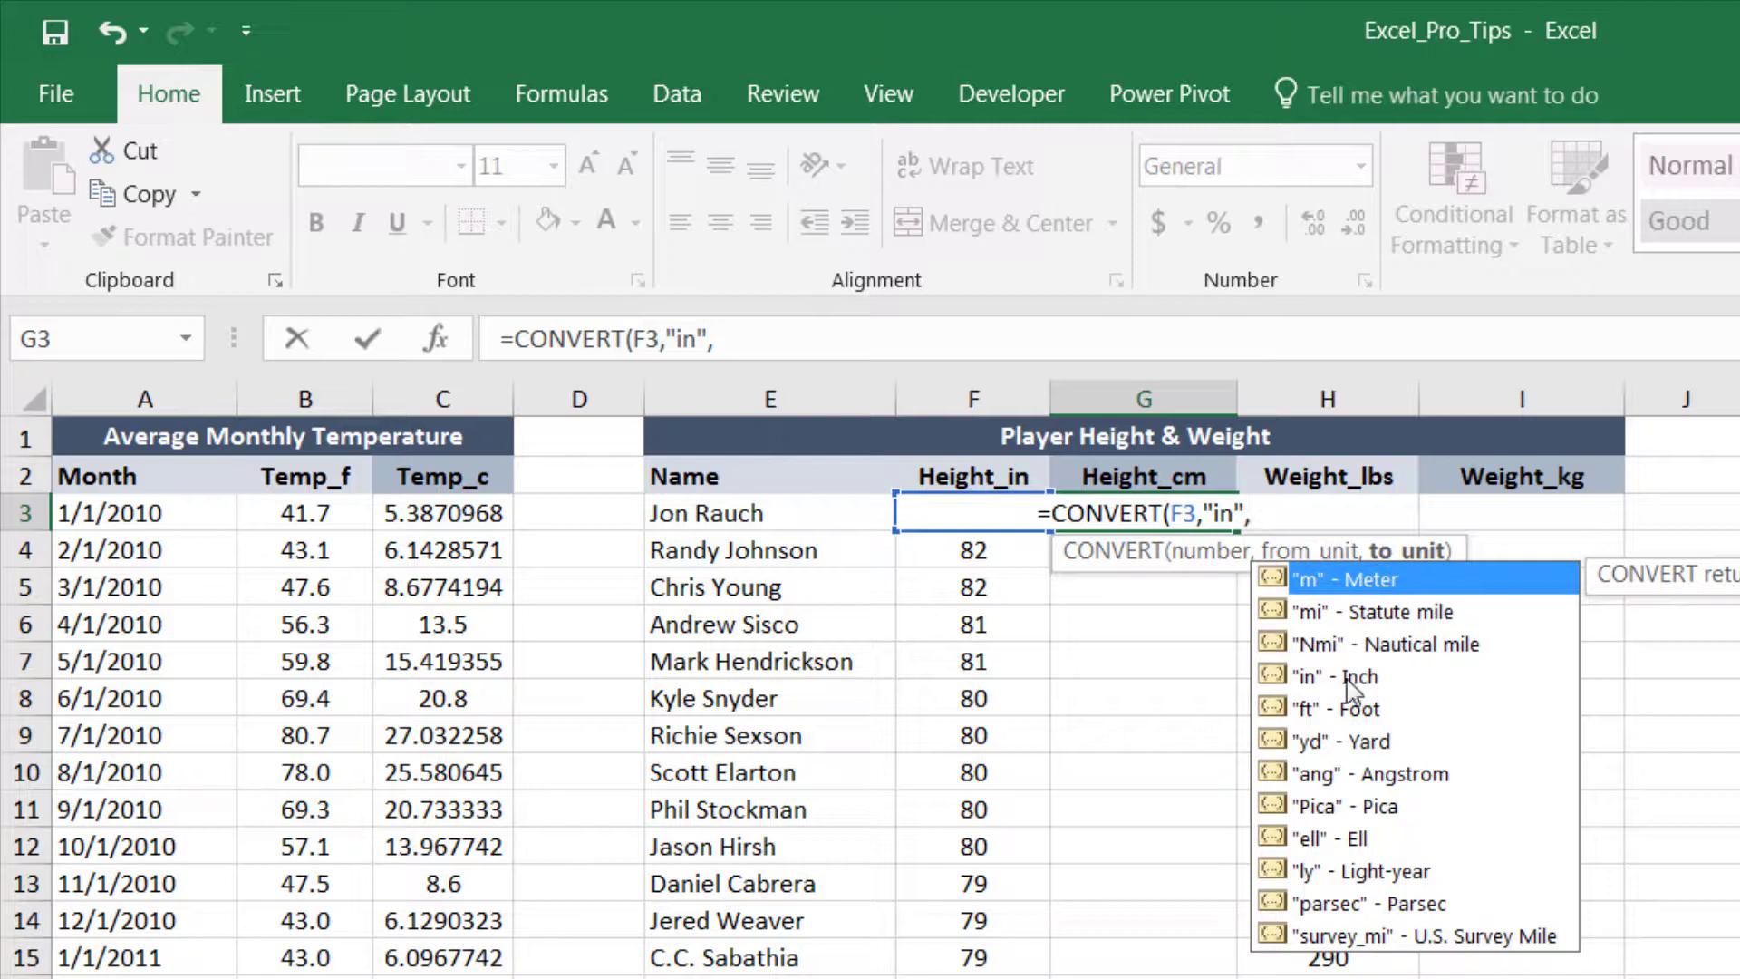
pyautogui.doubleClick(1356, 585)
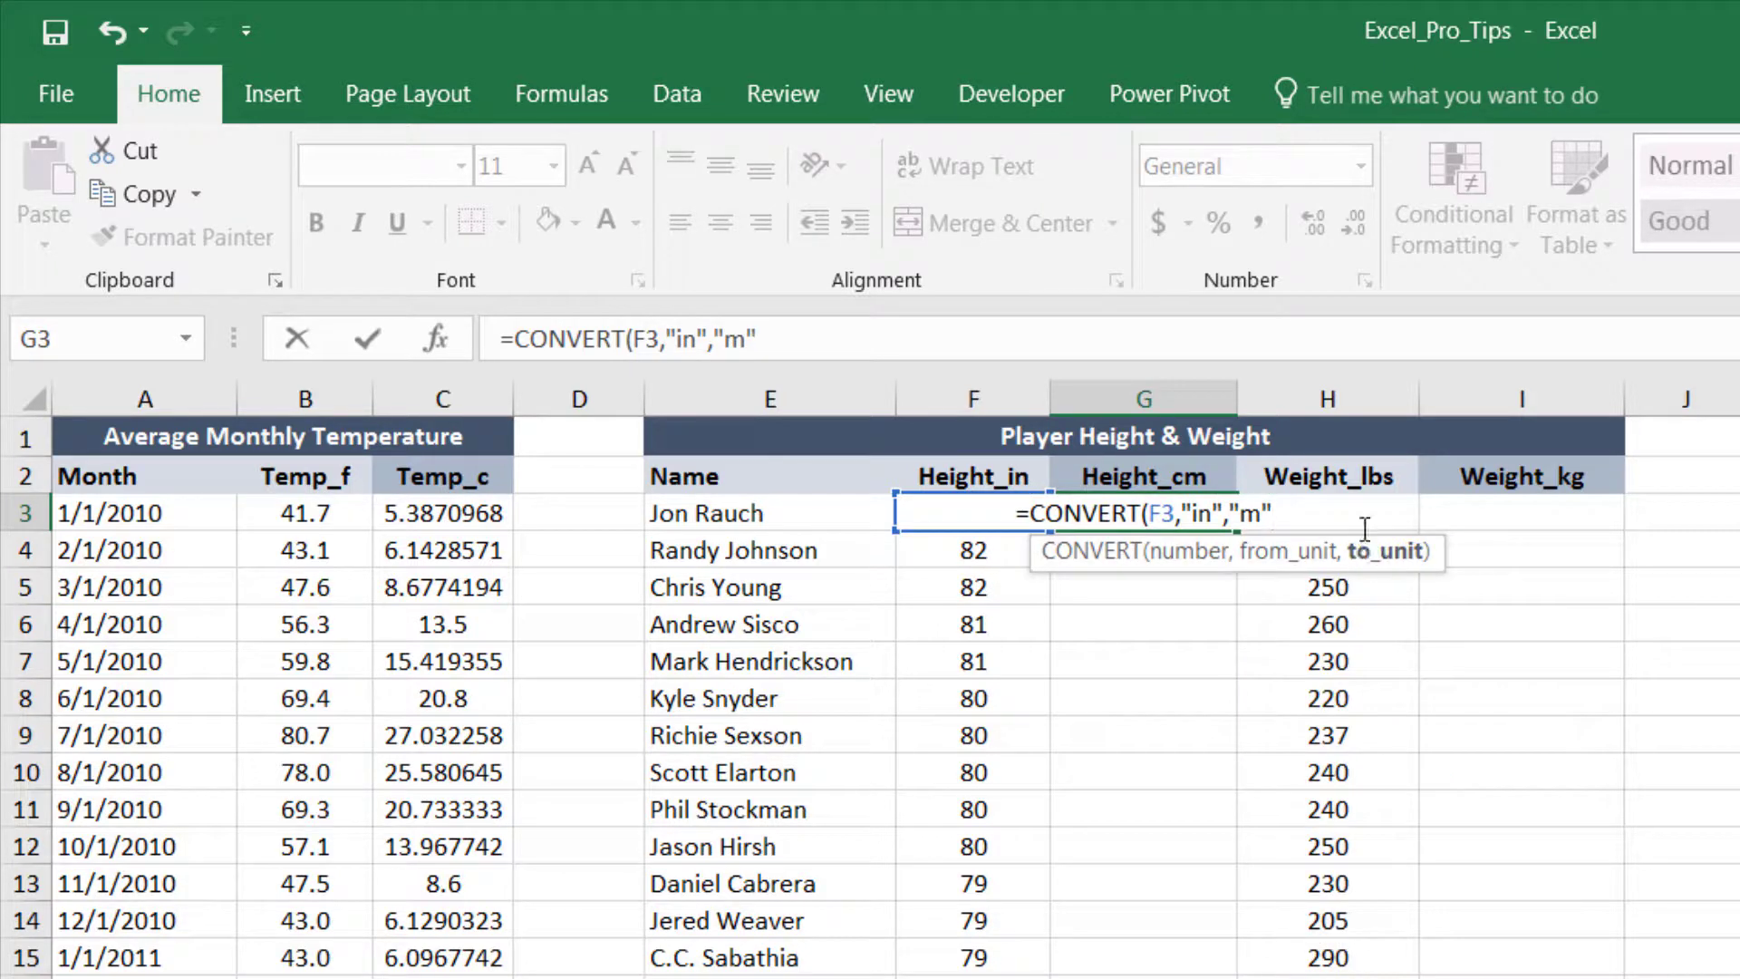
pyautogui.write(')')
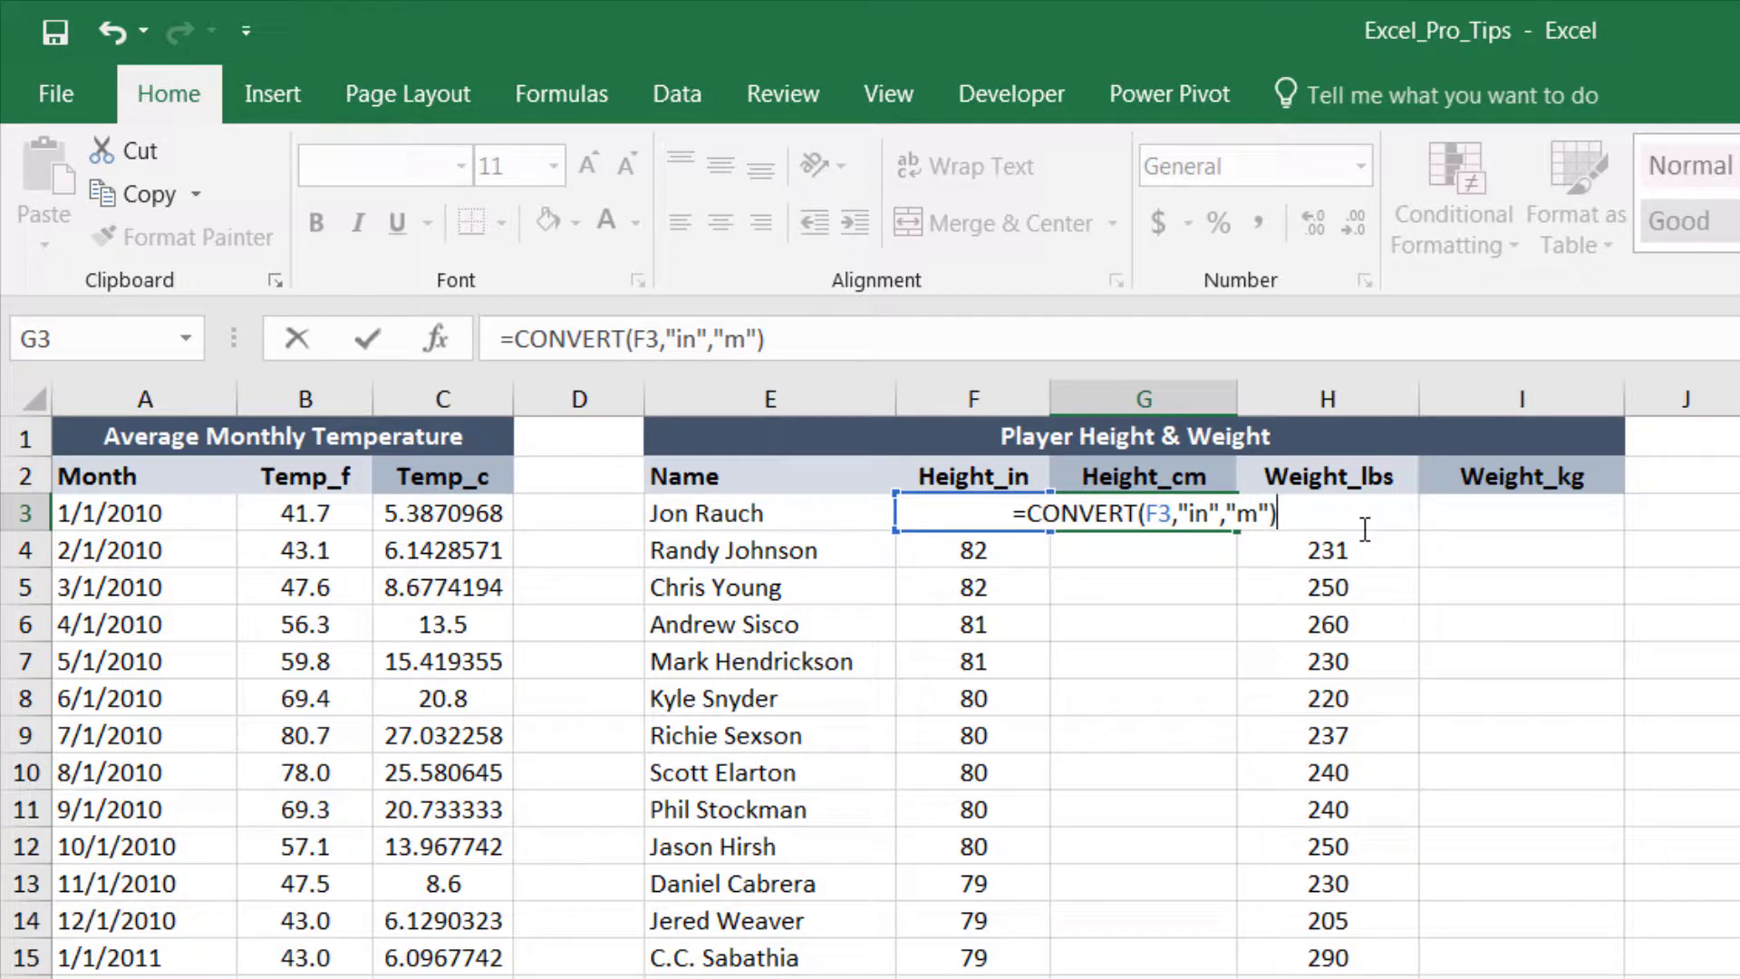
pyautogui.write('*100')
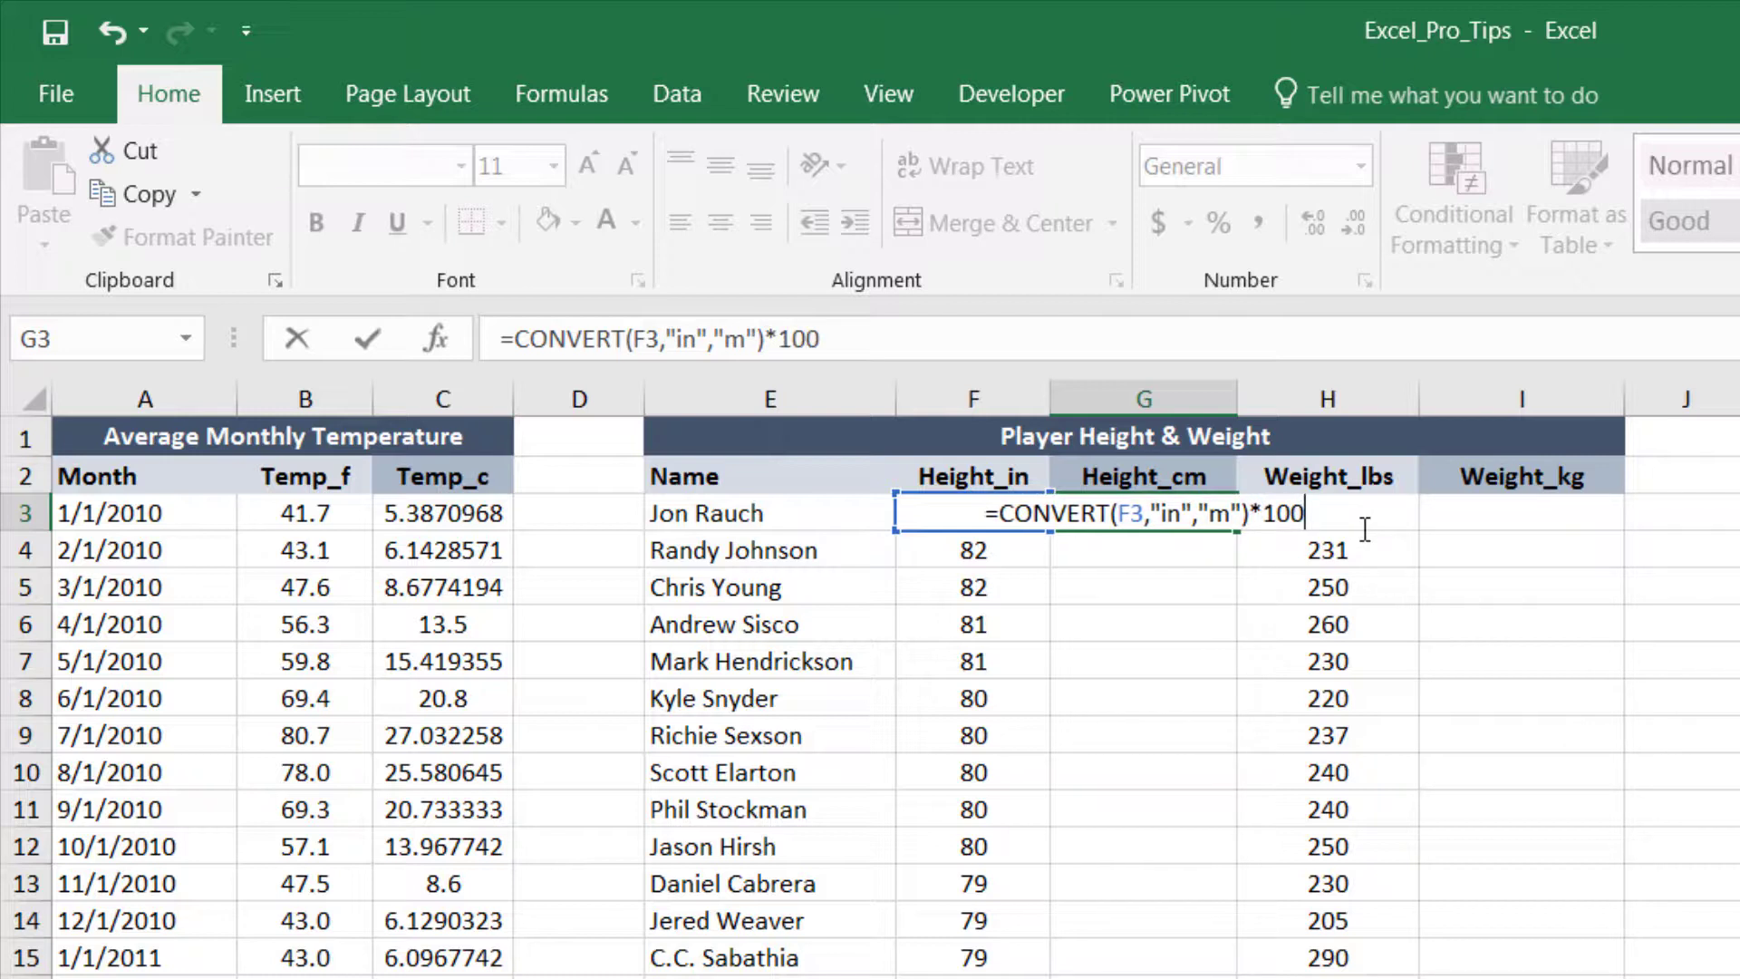
pyautogui.press('Return')
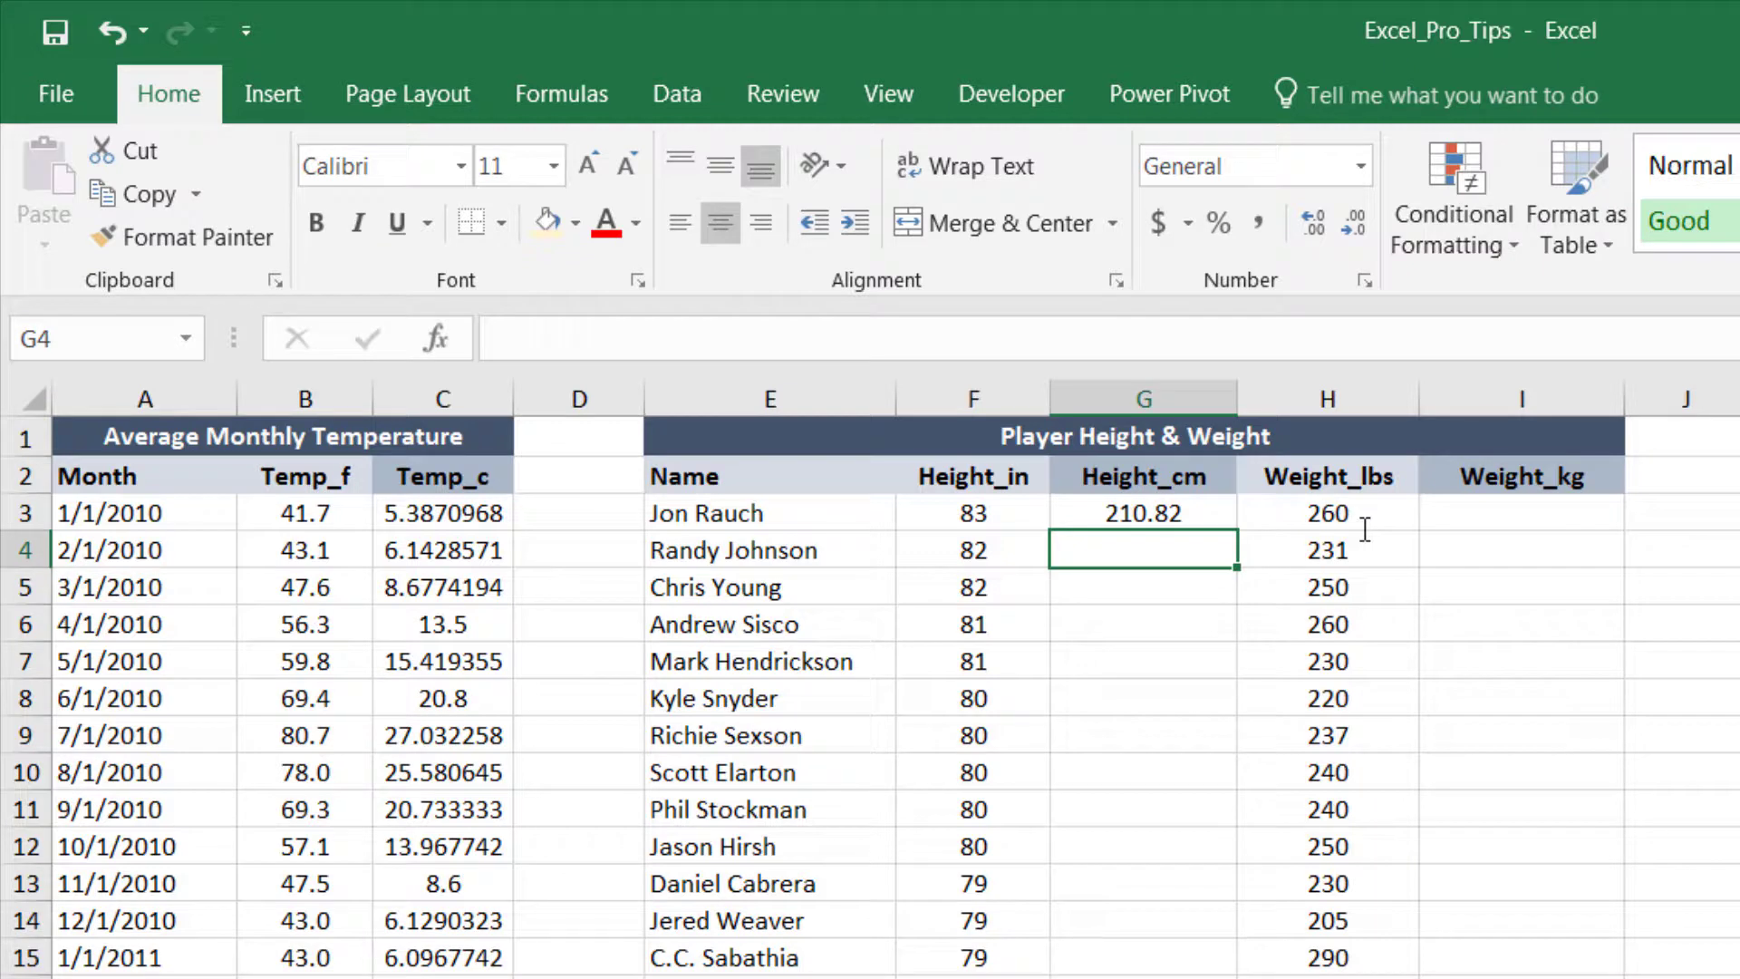
# Change the formula in G3 to =CONVERT(F3,"in","cm") and fill it down the whole Height_cm column.
pyautogui.press('Up')
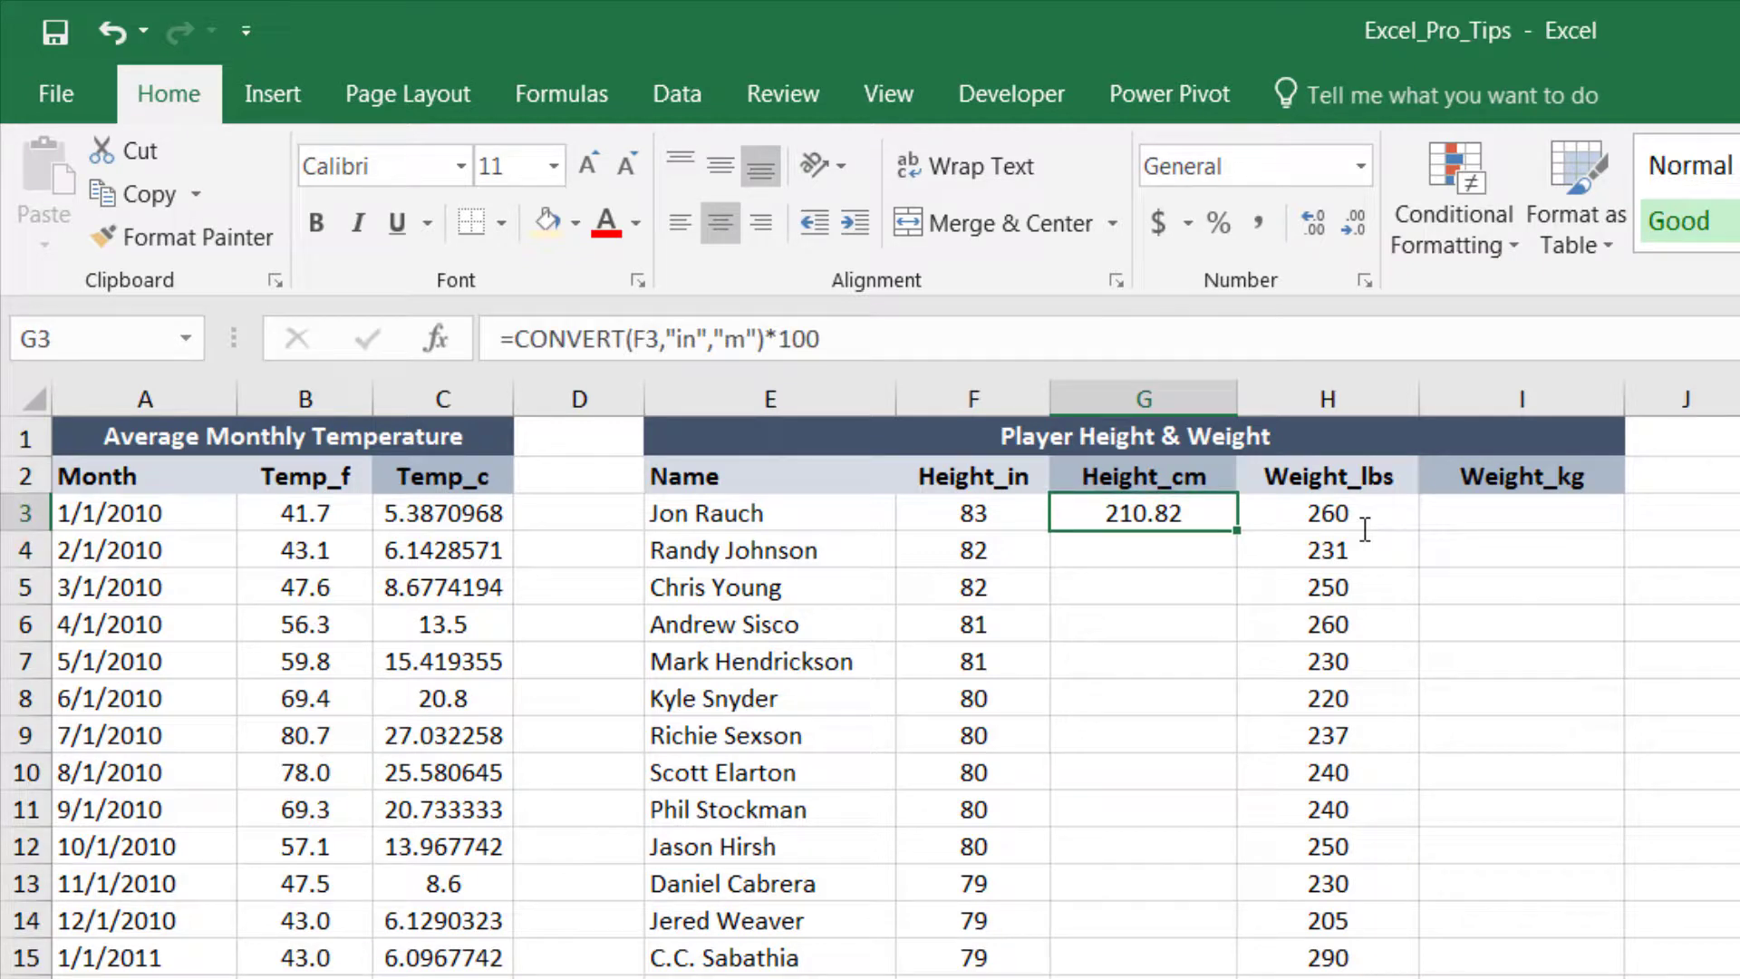
pyautogui.click(877, 340)
pyautogui.moveTo(719, 340); pyautogui.dragTo(962, 347)
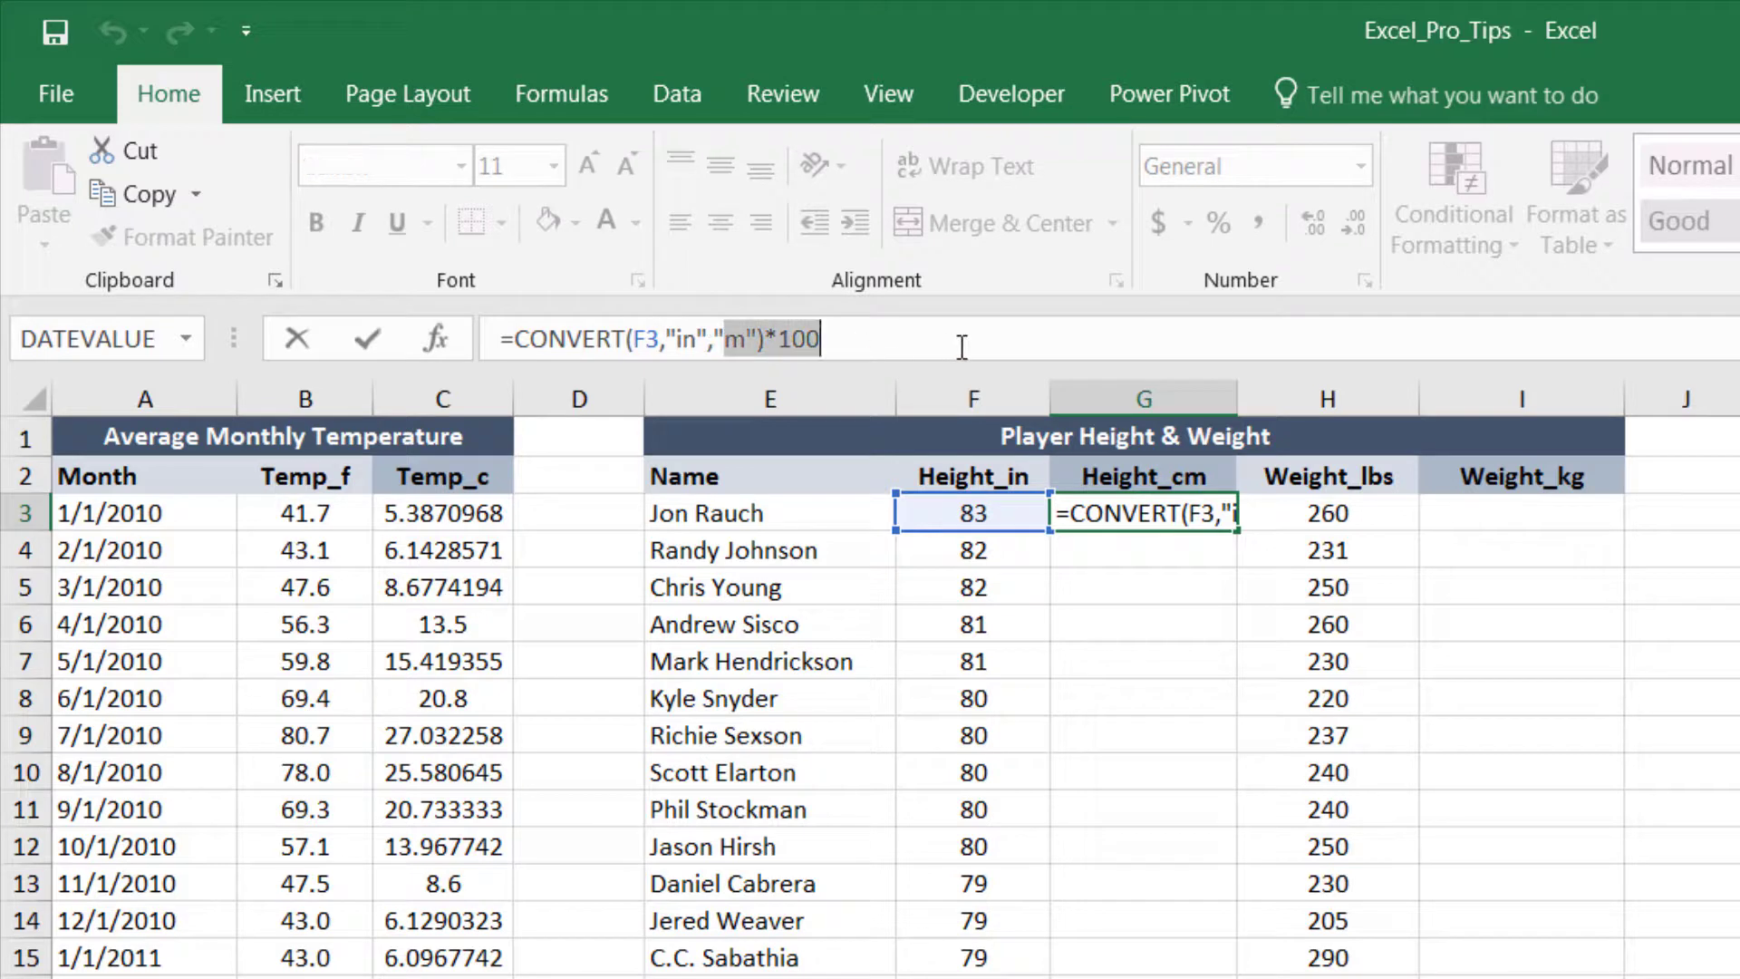
pyautogui.press('BackSpace')
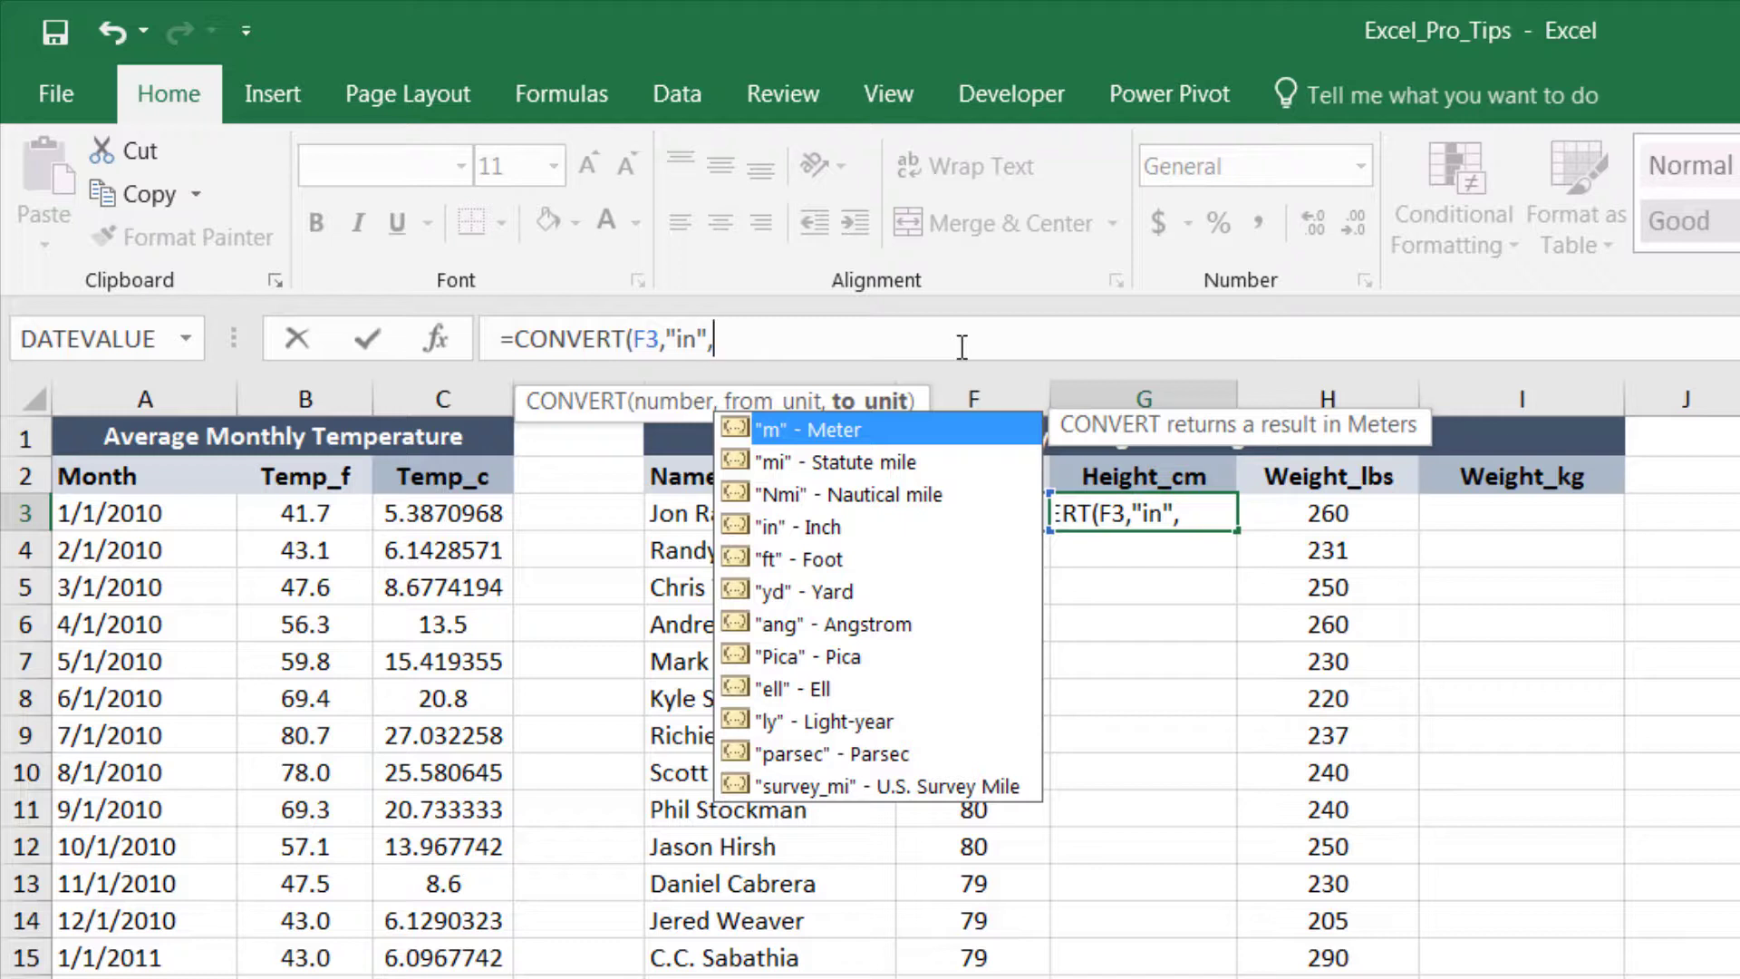
pyautogui.write('"cm")')
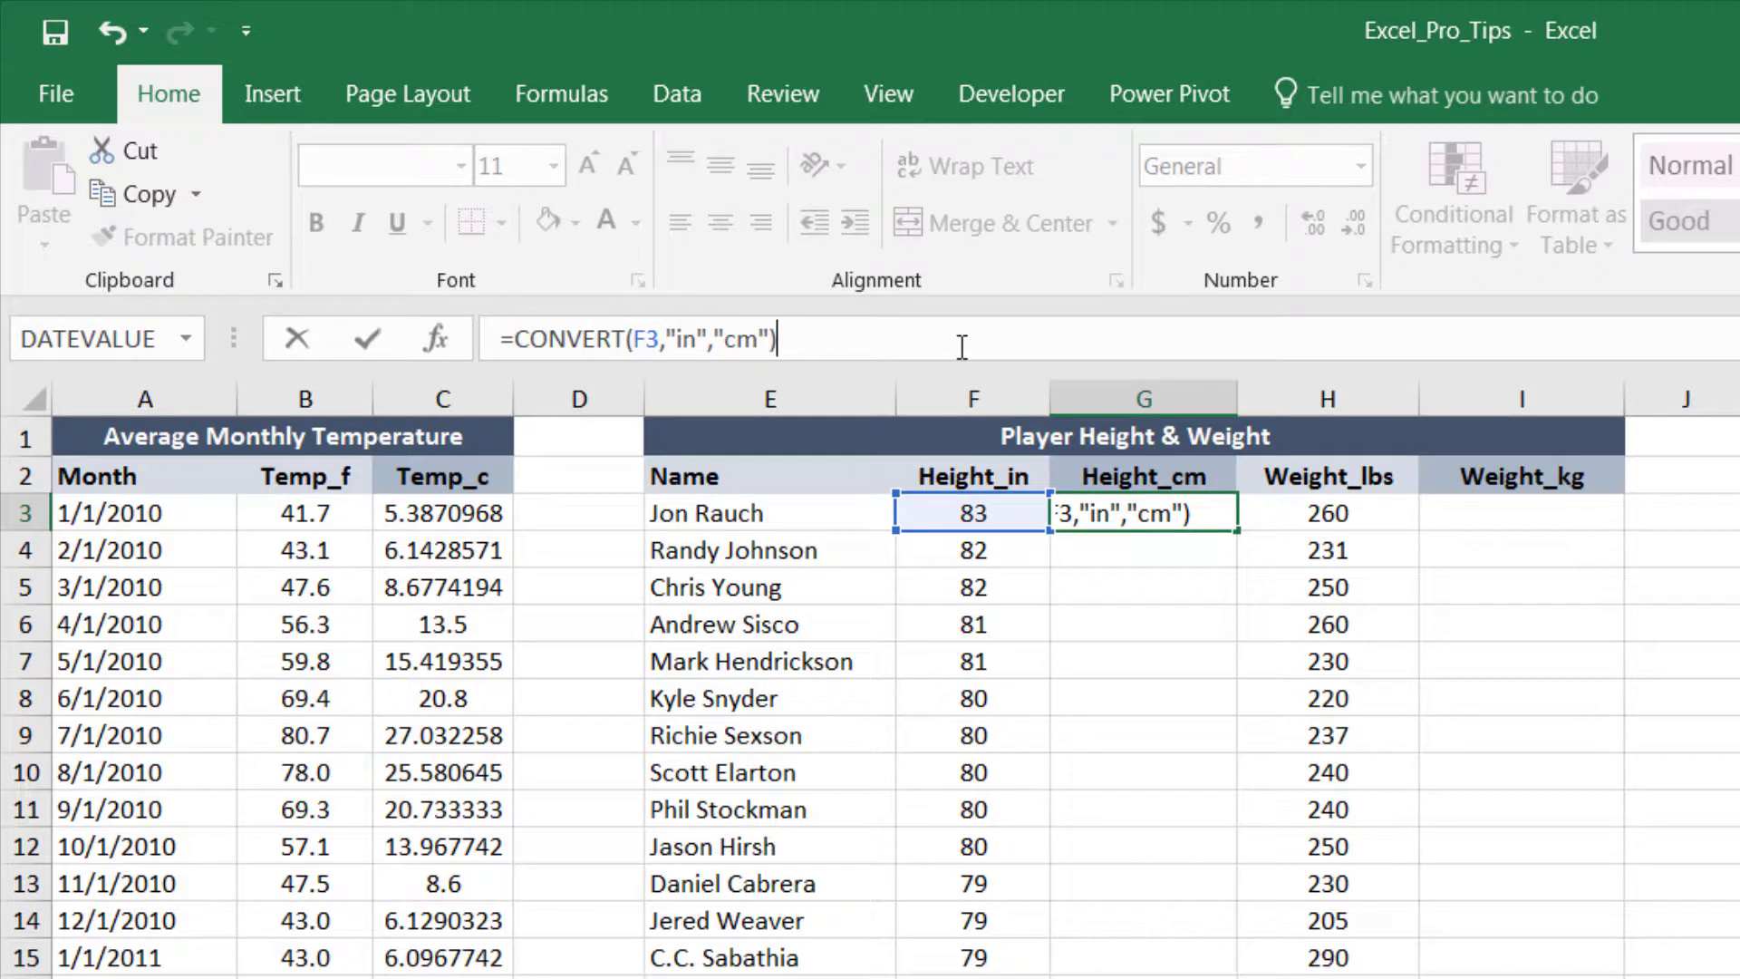
pyautogui.press('Return')
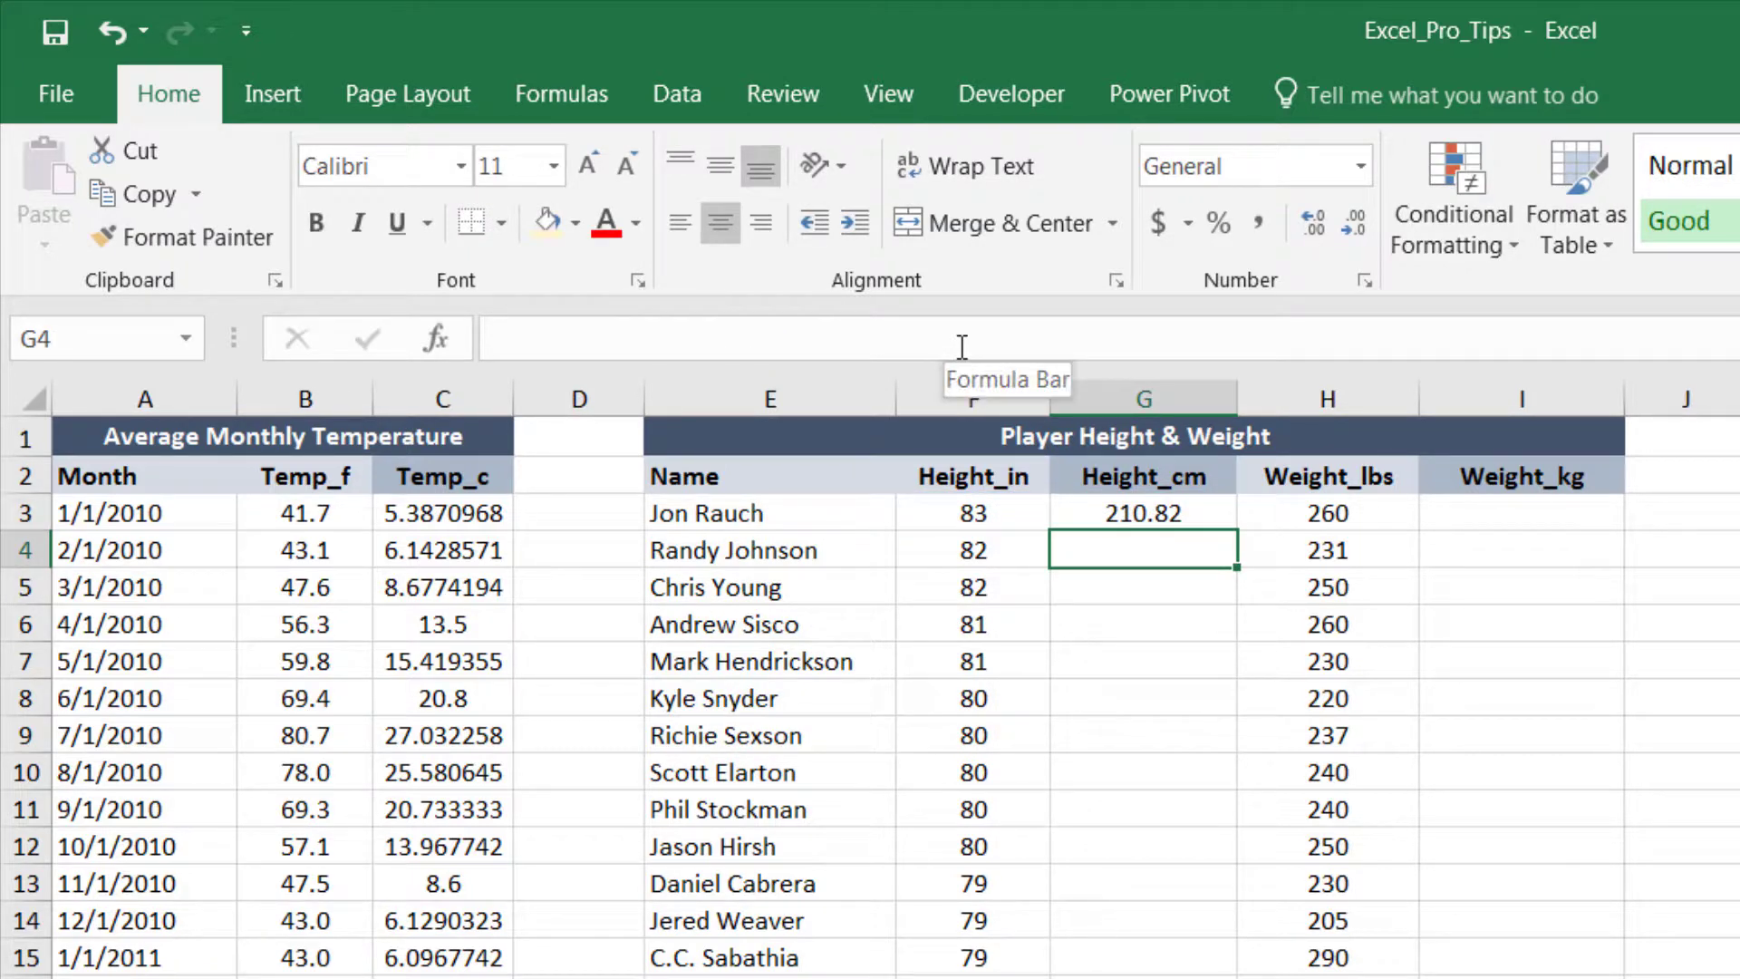
pyautogui.click(1124, 519)
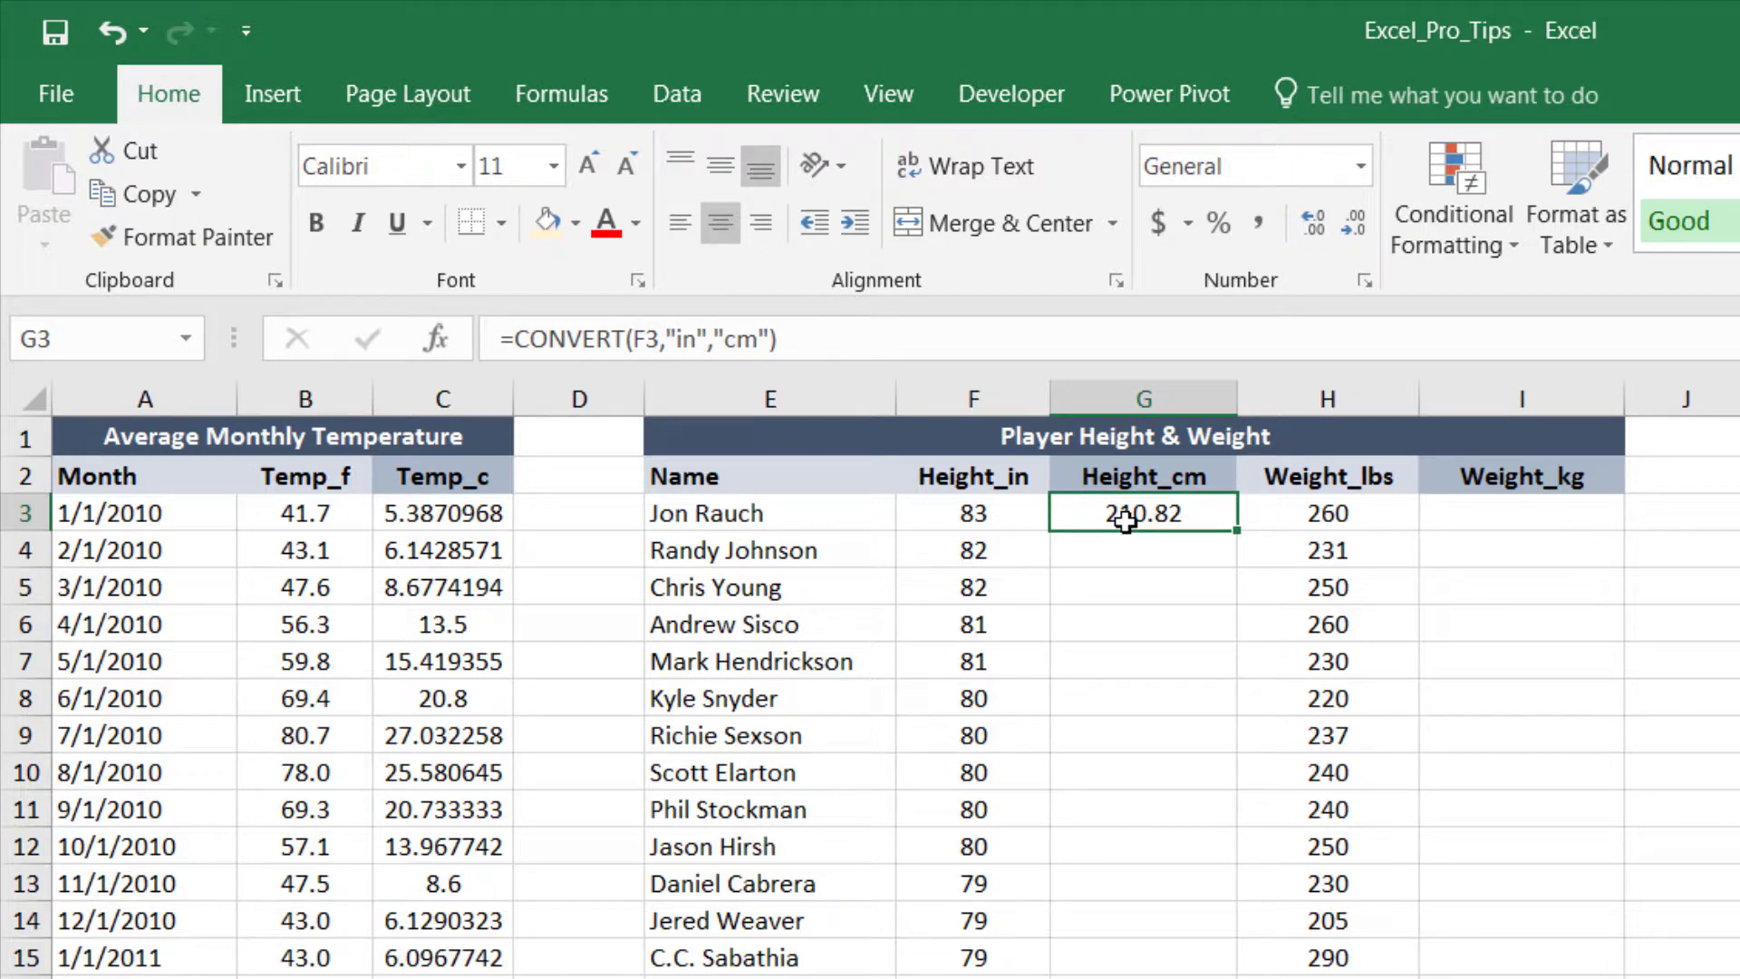
pyautogui.doubleClick(1237, 531)
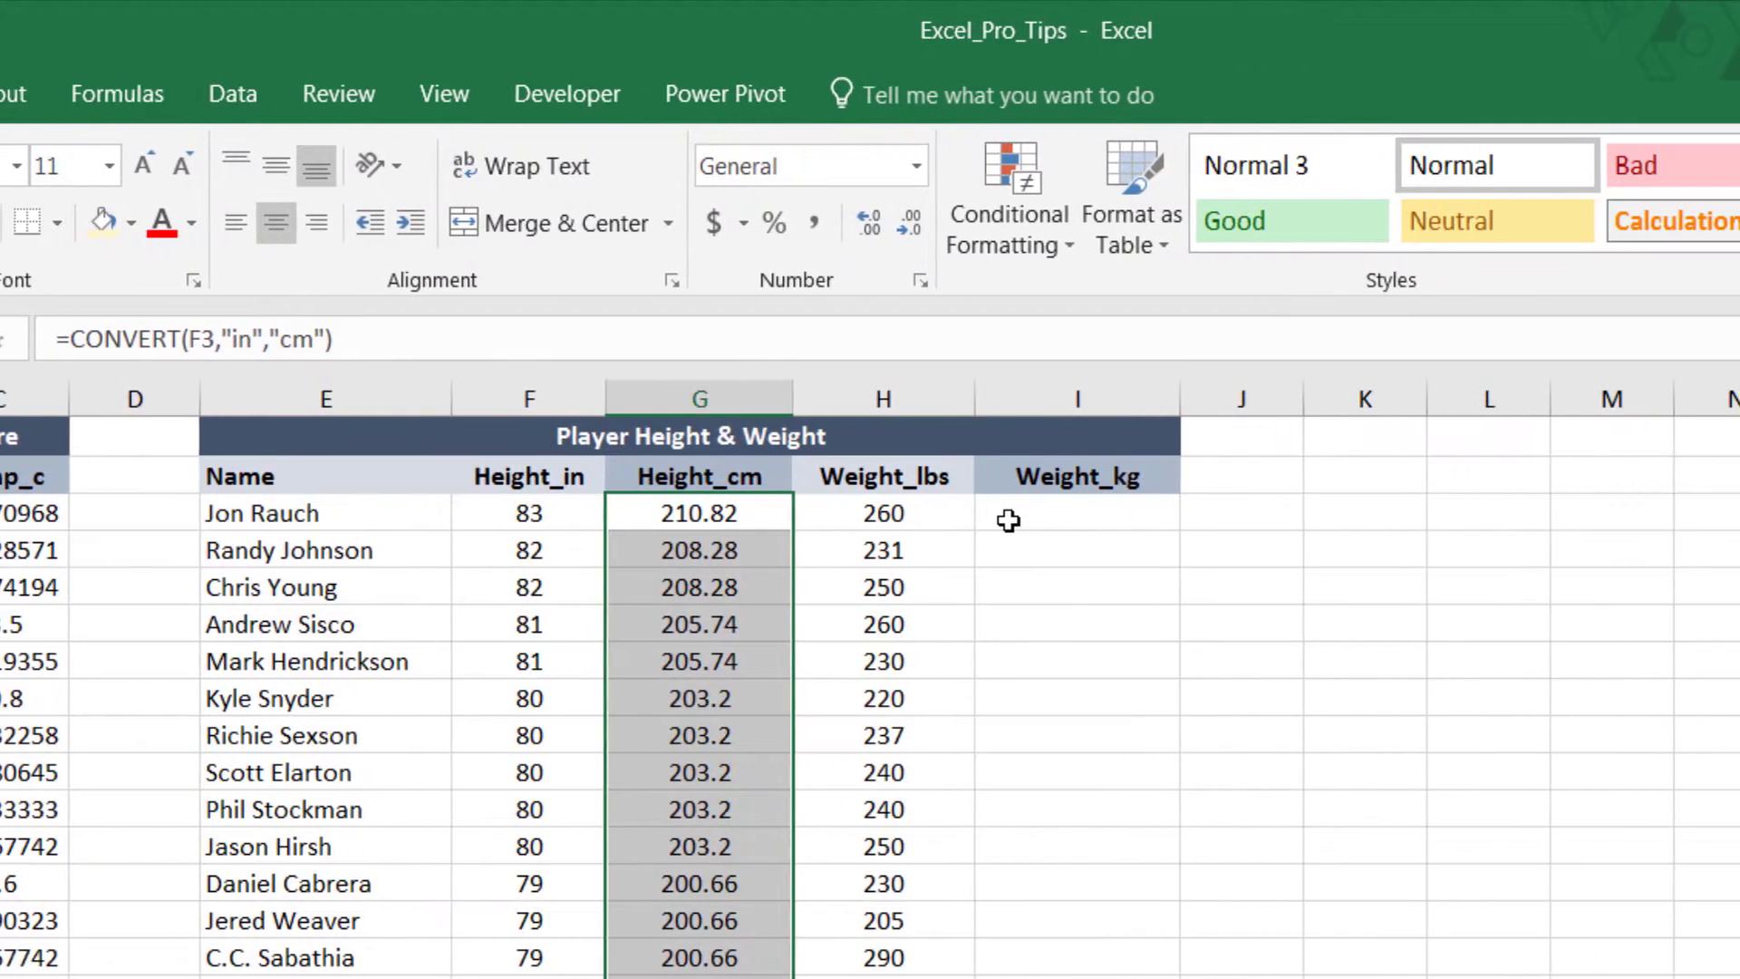
# Enter =CONVERT(H3,"lbm","kg") in I3 to convert the first player's weight from pounds to kilograms.
pyautogui.click(1354, 511)
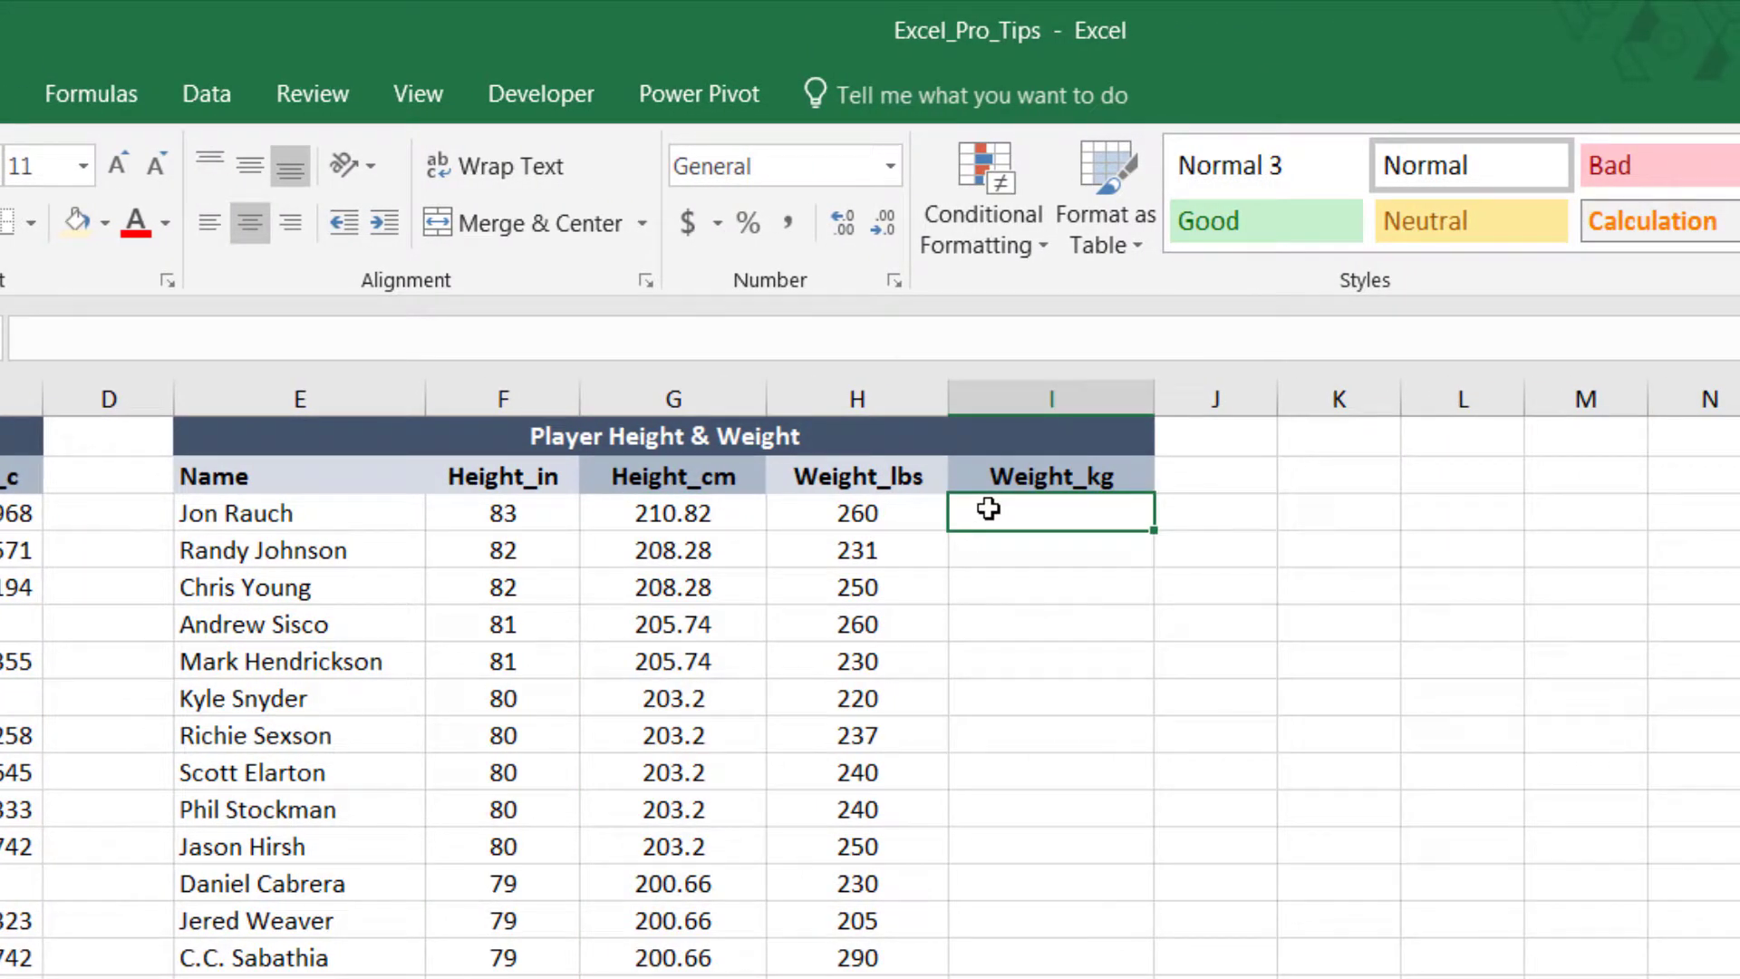
pyautogui.write('=CONVER')
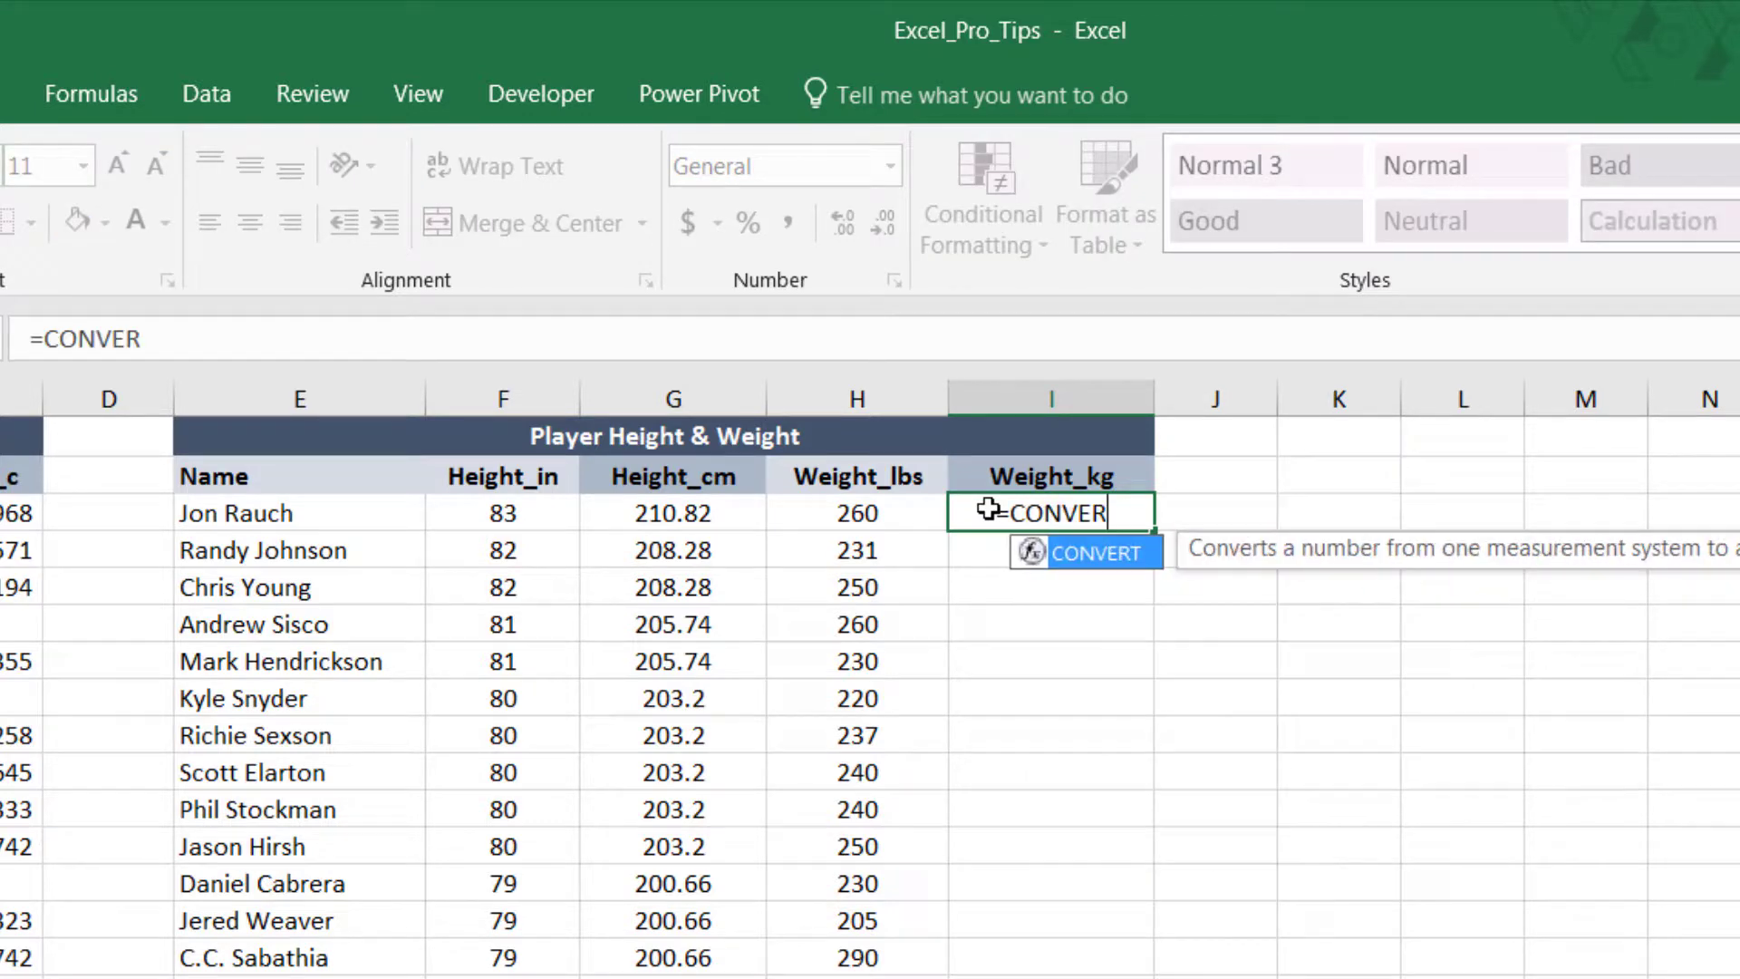
pyautogui.write('T(')
pyautogui.press('Left')
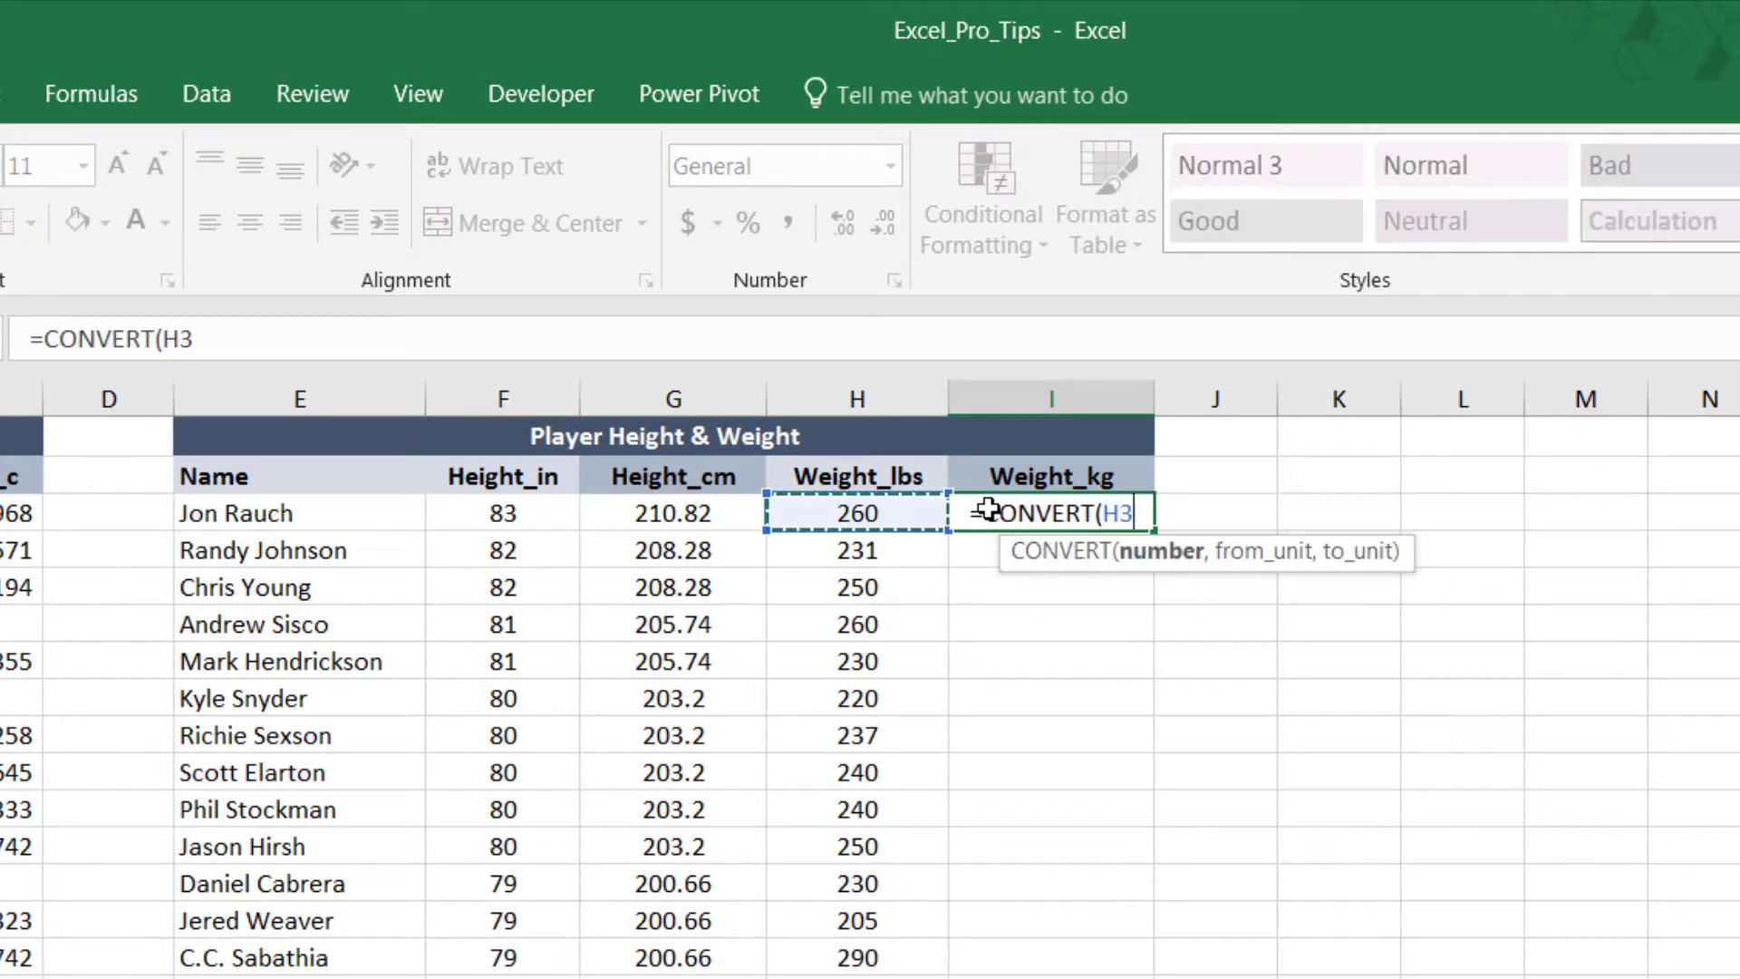
pyautogui.write(',')
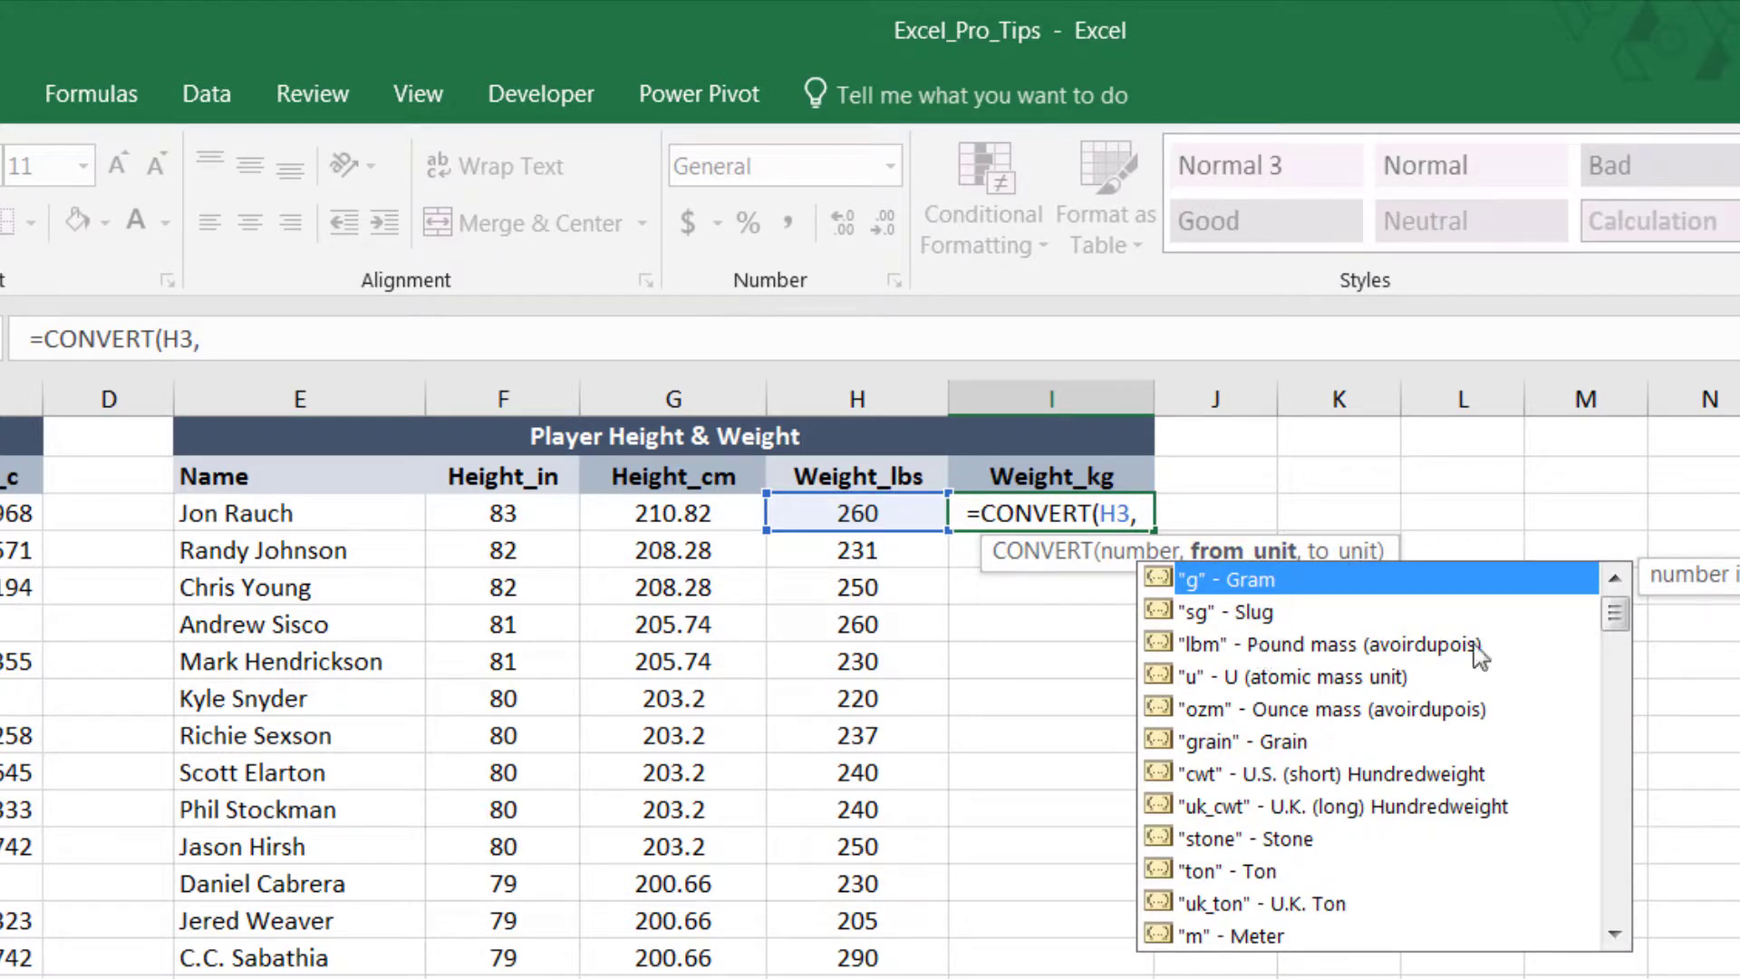
pyautogui.doubleClick(1238, 645)
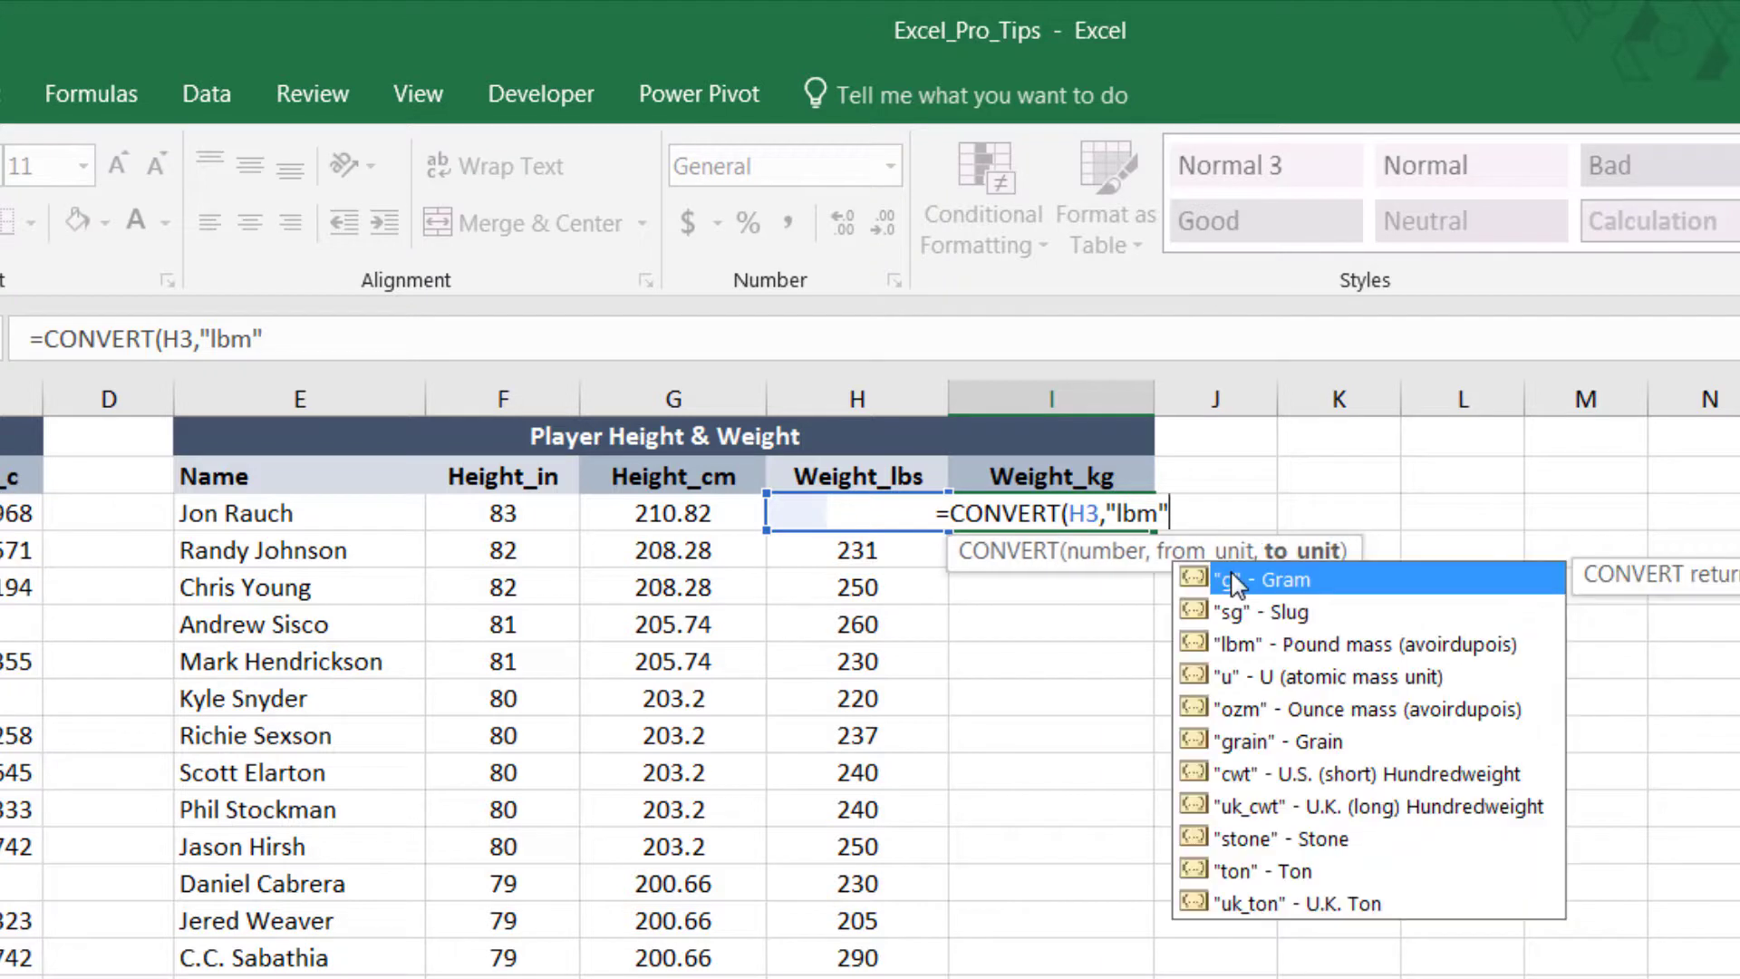
pyautogui.write(',')
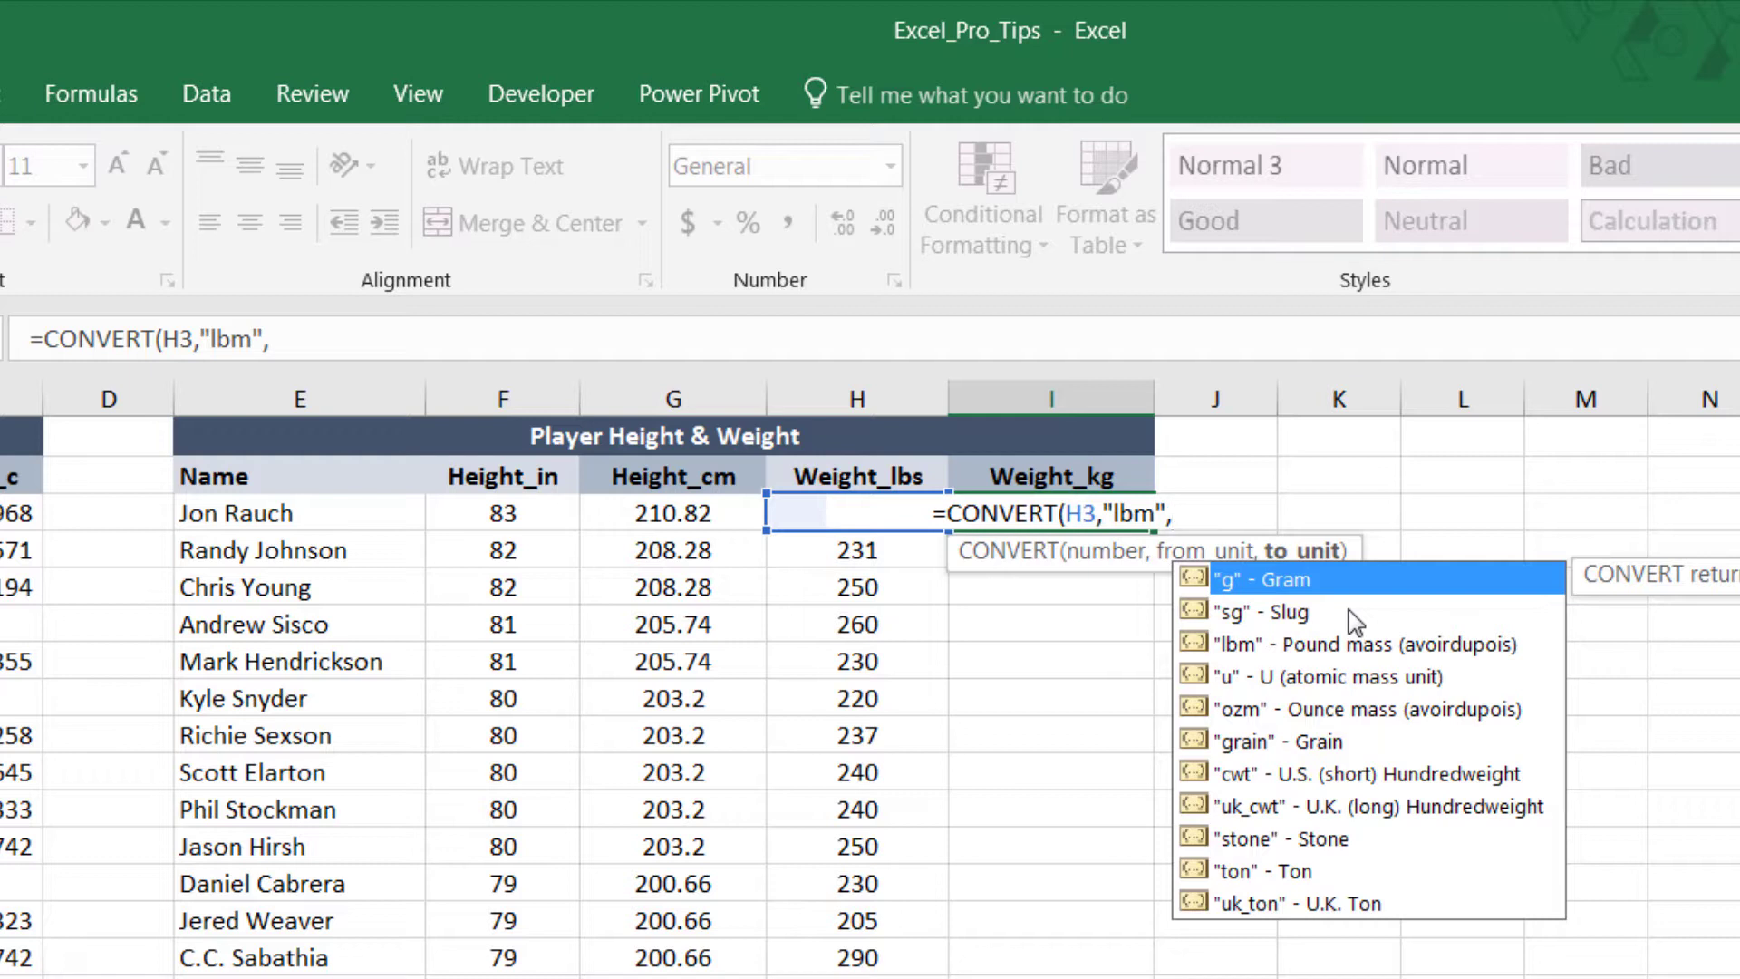
pyautogui.write('"kg")')
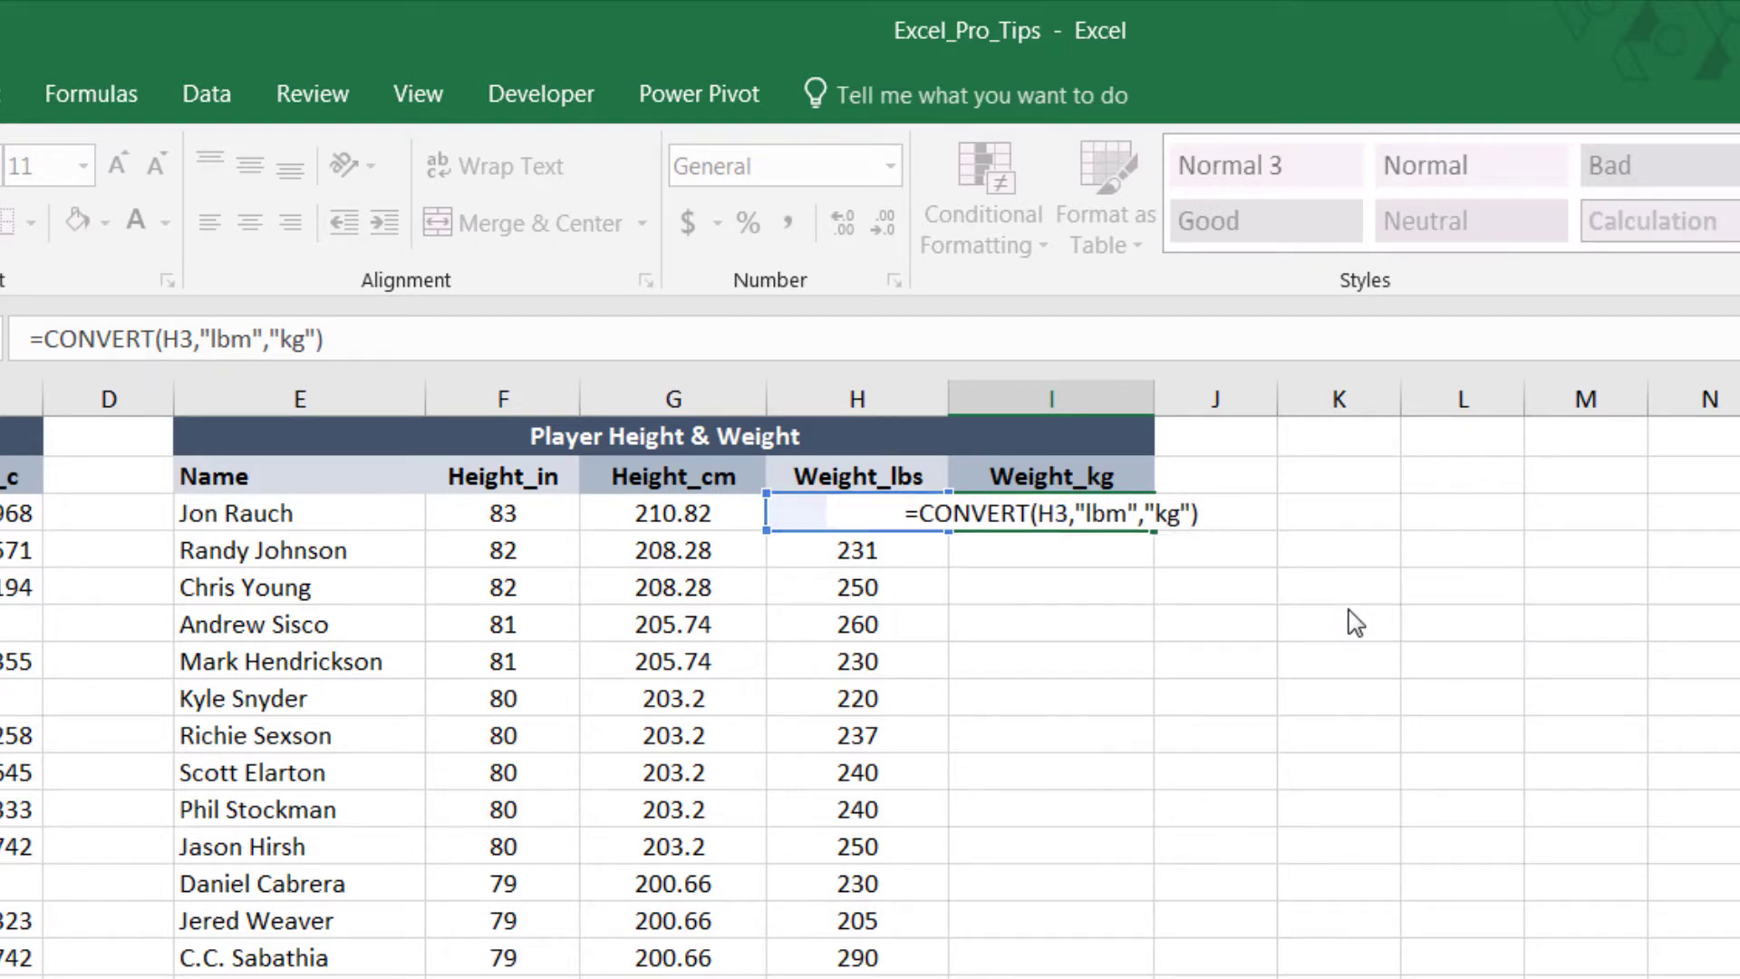
pyautogui.press('Return')
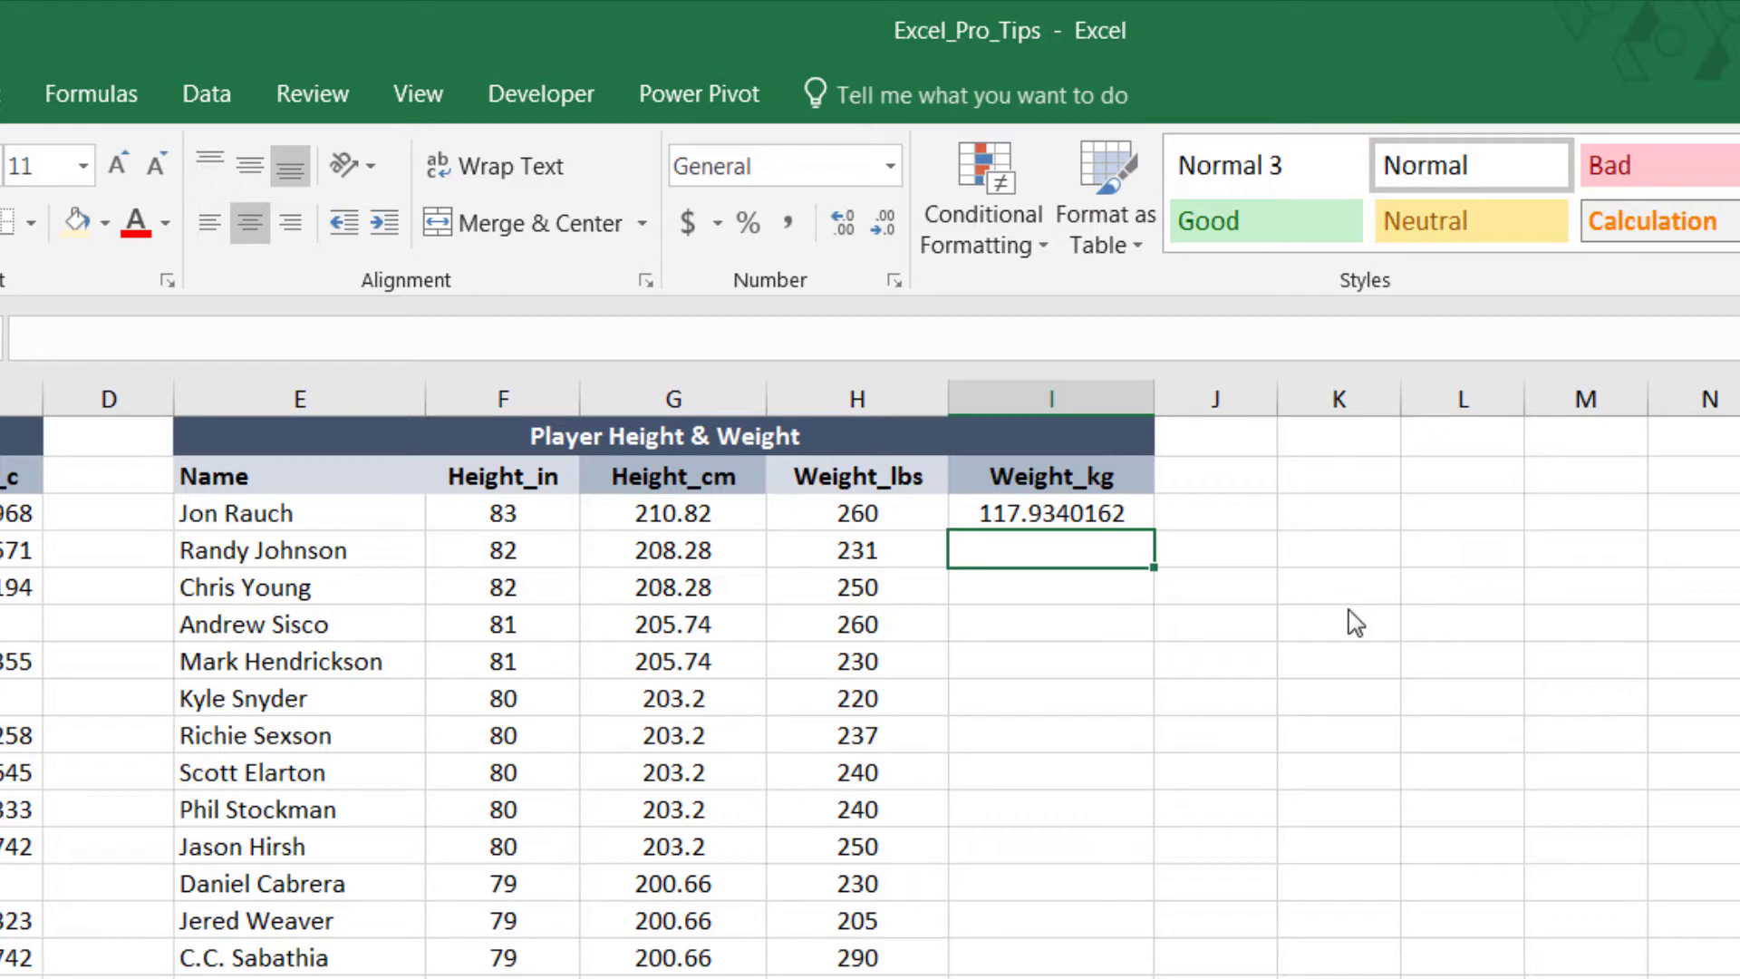
# Fill the kilogram conversion formula from I3 down the whole Weight_kg column and reselect its first cell.
pyautogui.click(1075, 516)
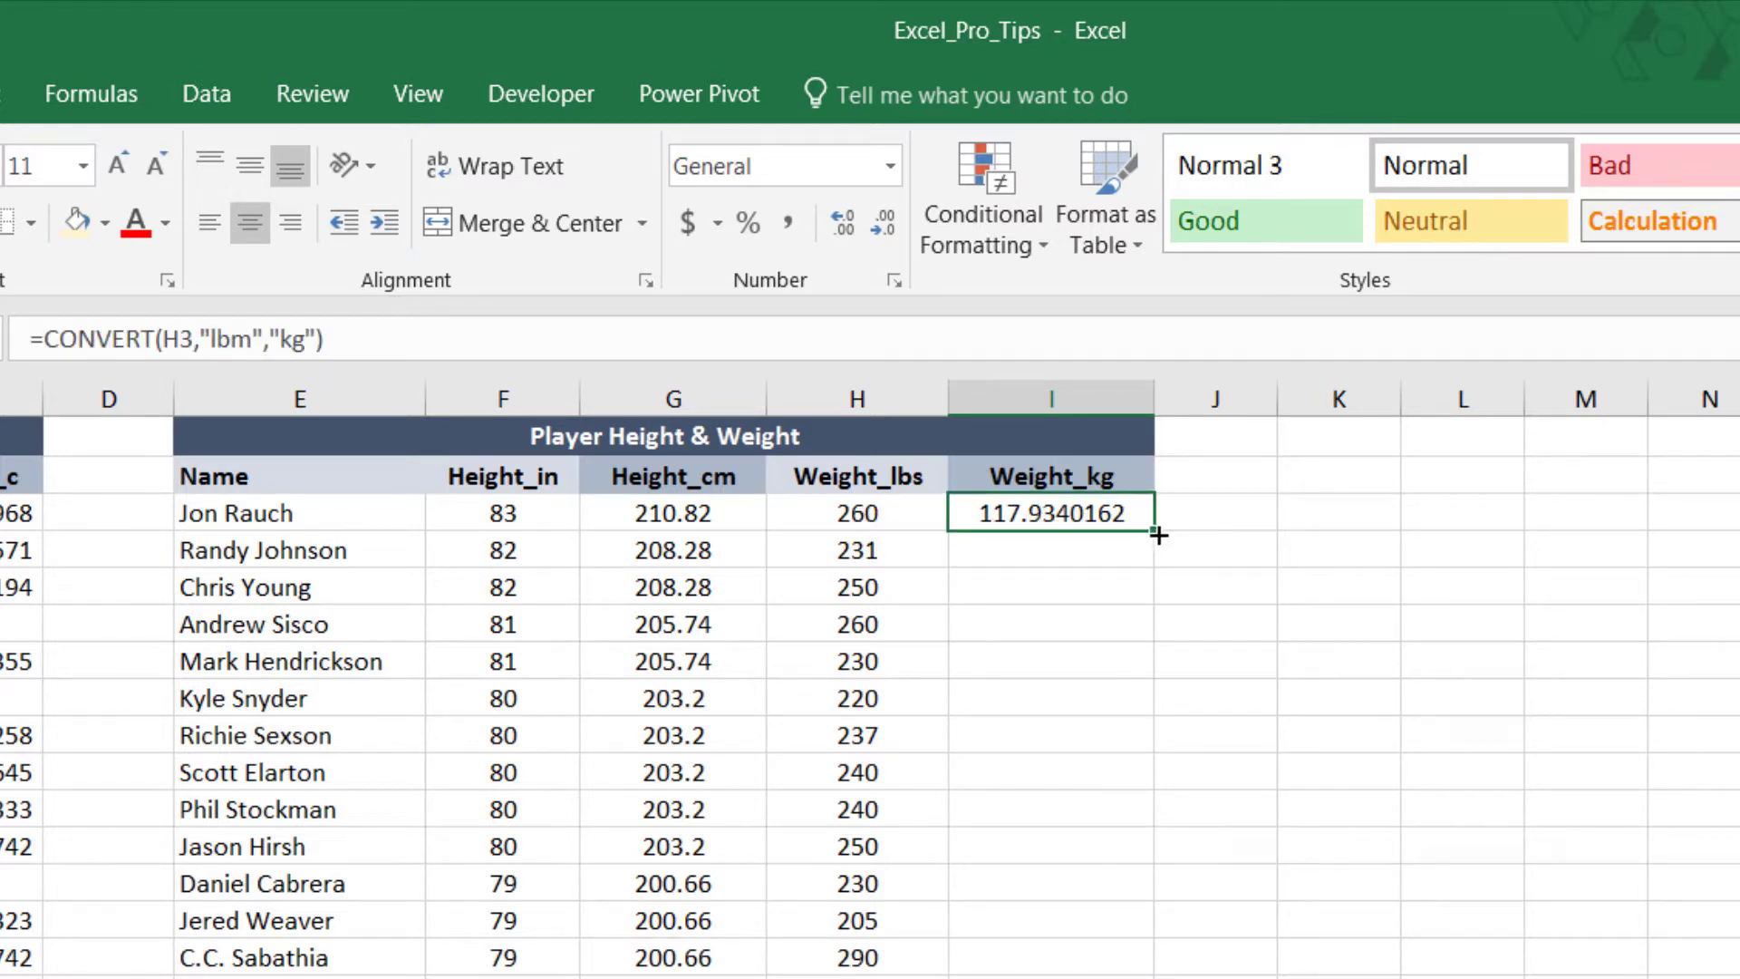
pyautogui.doubleClick(1157, 533)
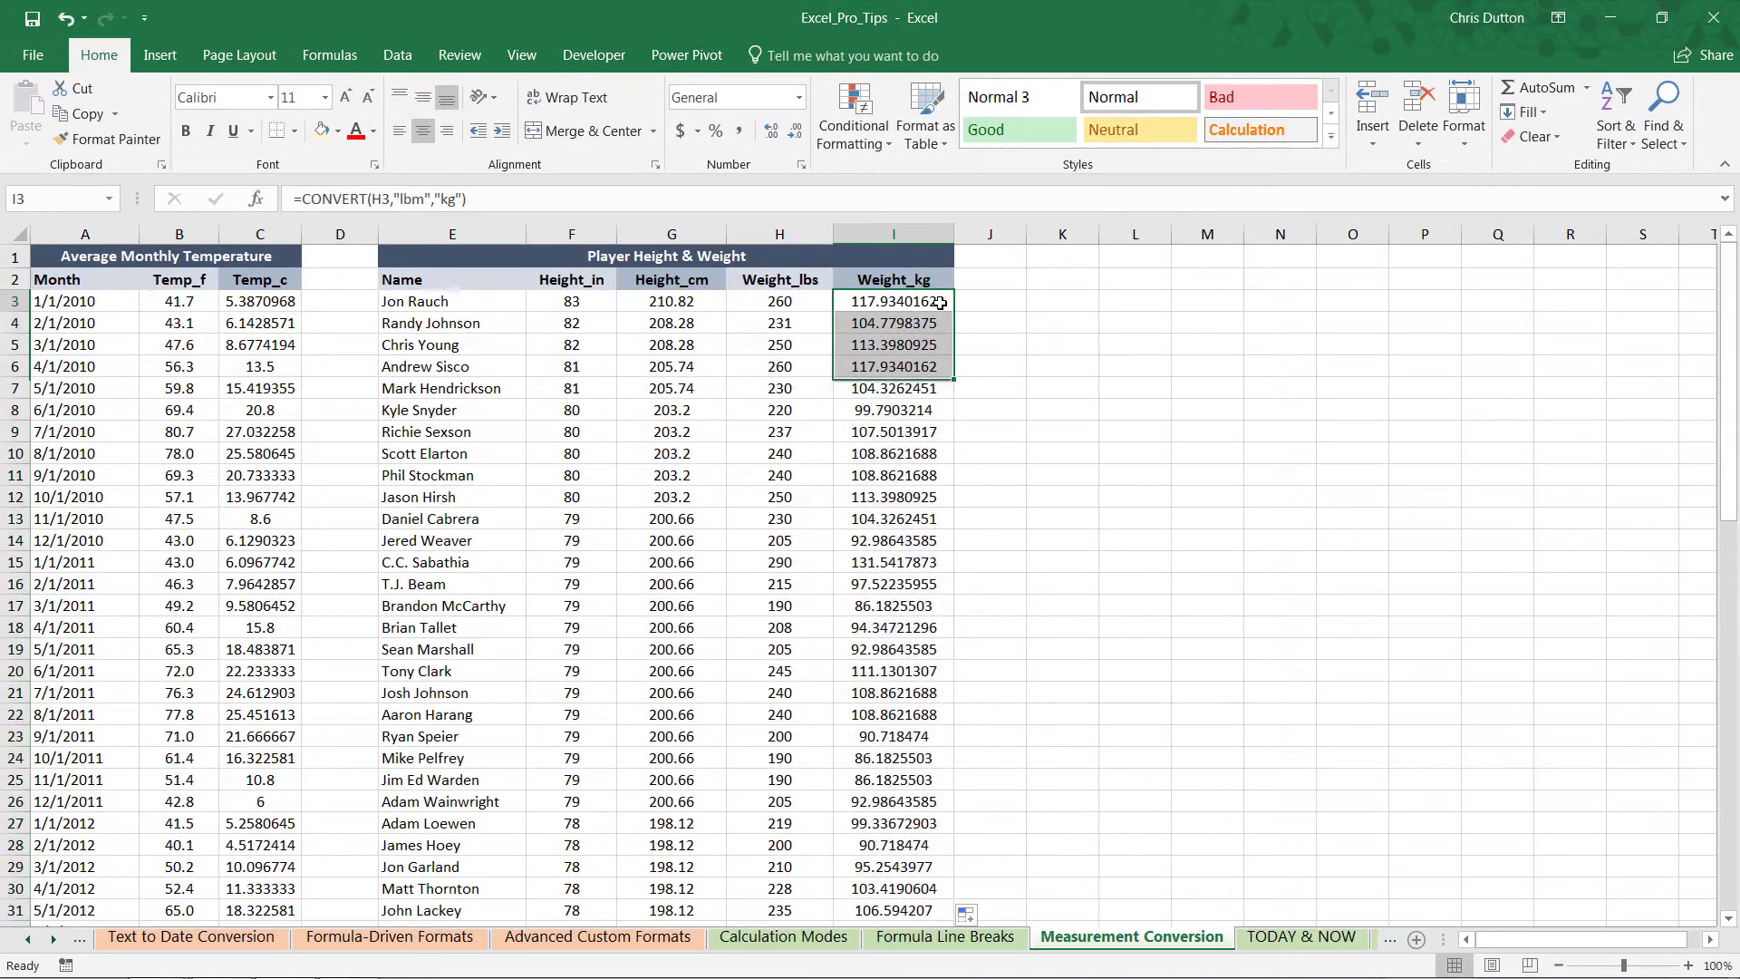
pyautogui.click(1128, 515)
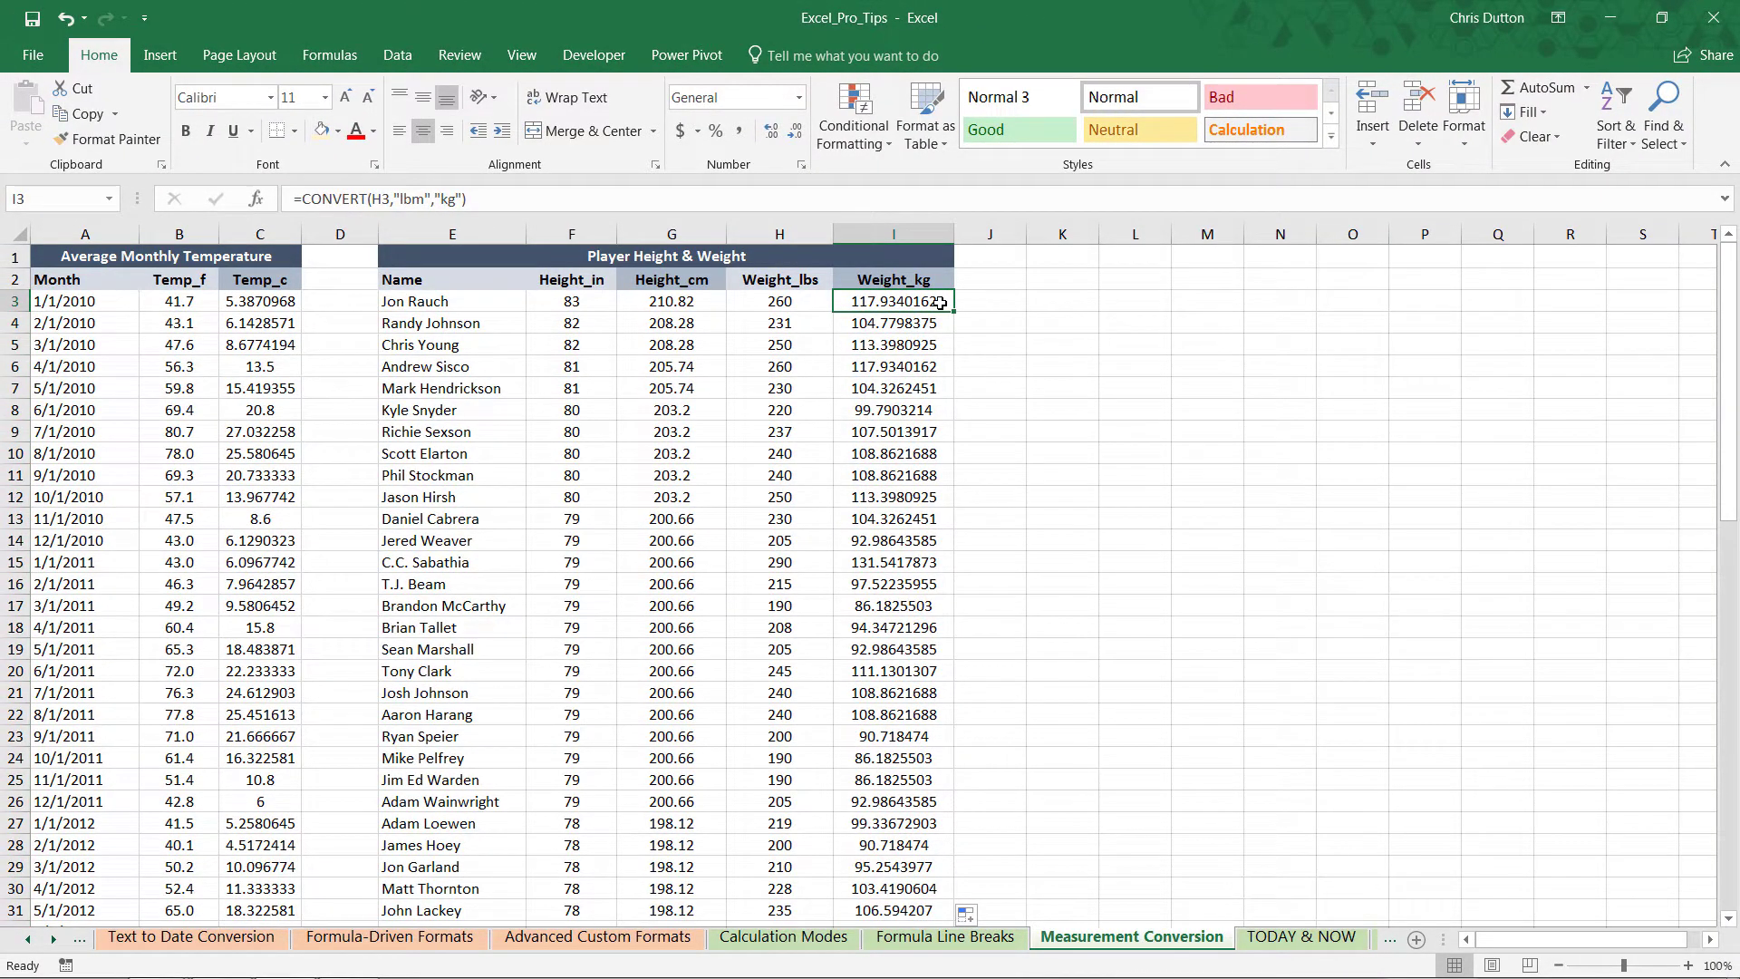